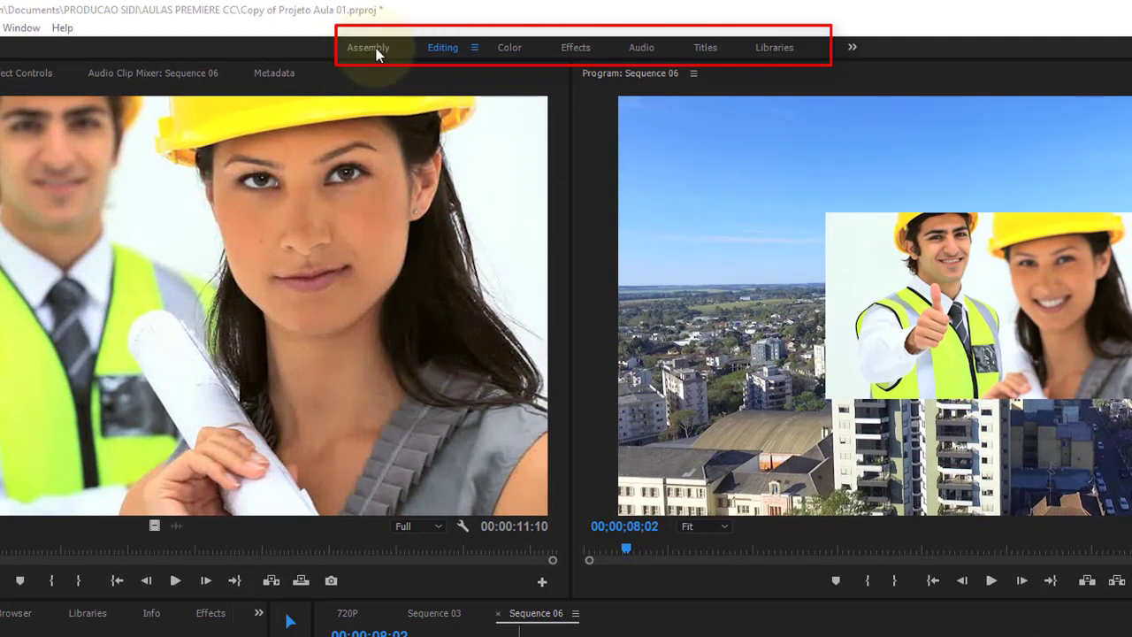
Switch from Assembly to Editing, then back to the Assembly workspace to show the project folders
{"action": "left_click", "coordinate": [380, 46]}
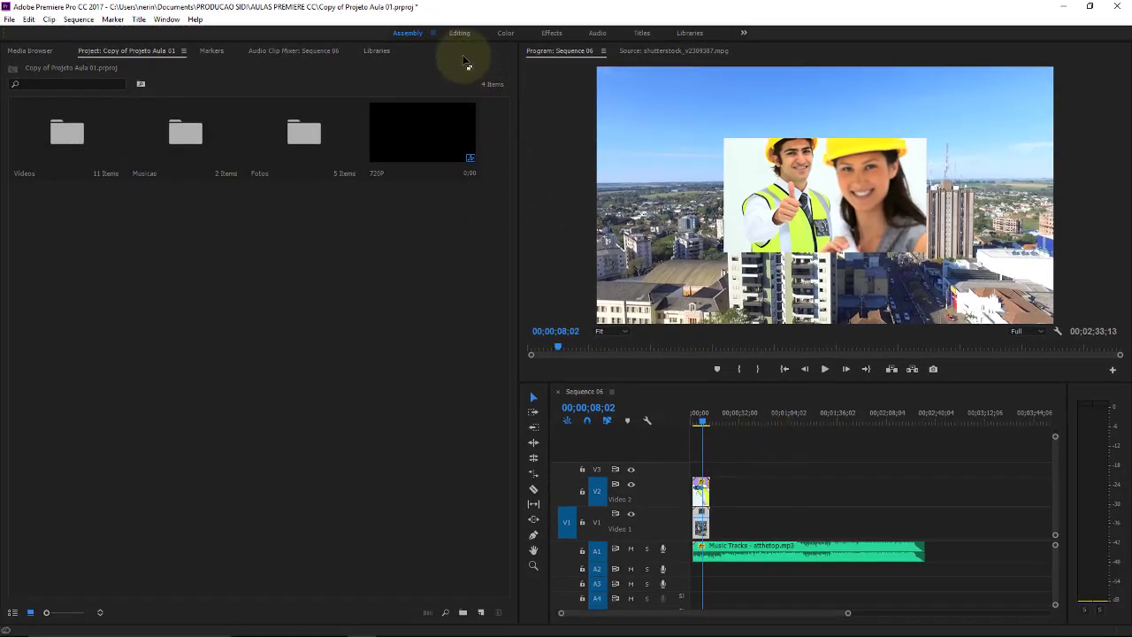
{"action": "left_click", "coordinate": [460, 34]}
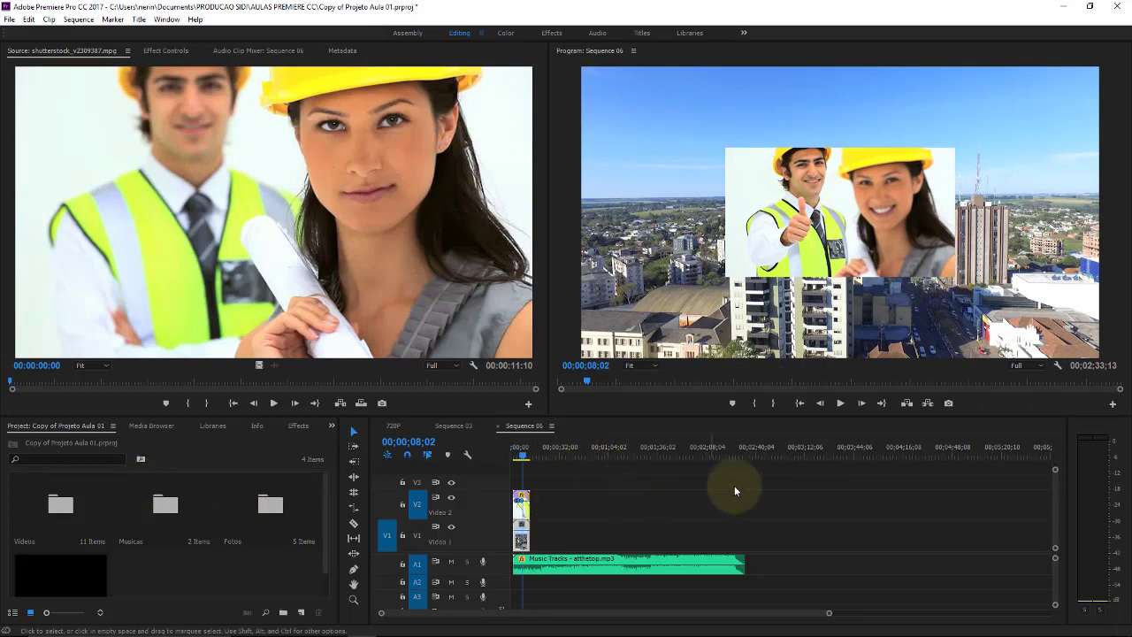
{"action": "left_click", "coordinate": [407, 33]}
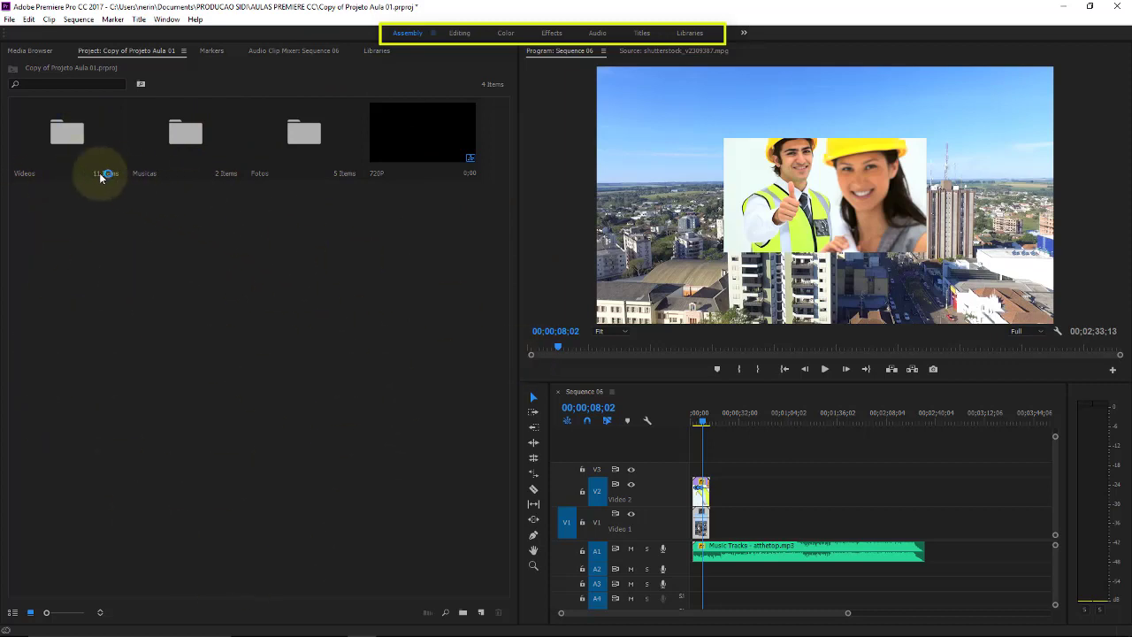
Open the Videos bin in its own window and load MVI_6599.MOV into the Source monitor
{"action": "double_click", "coordinate": [73, 150]}
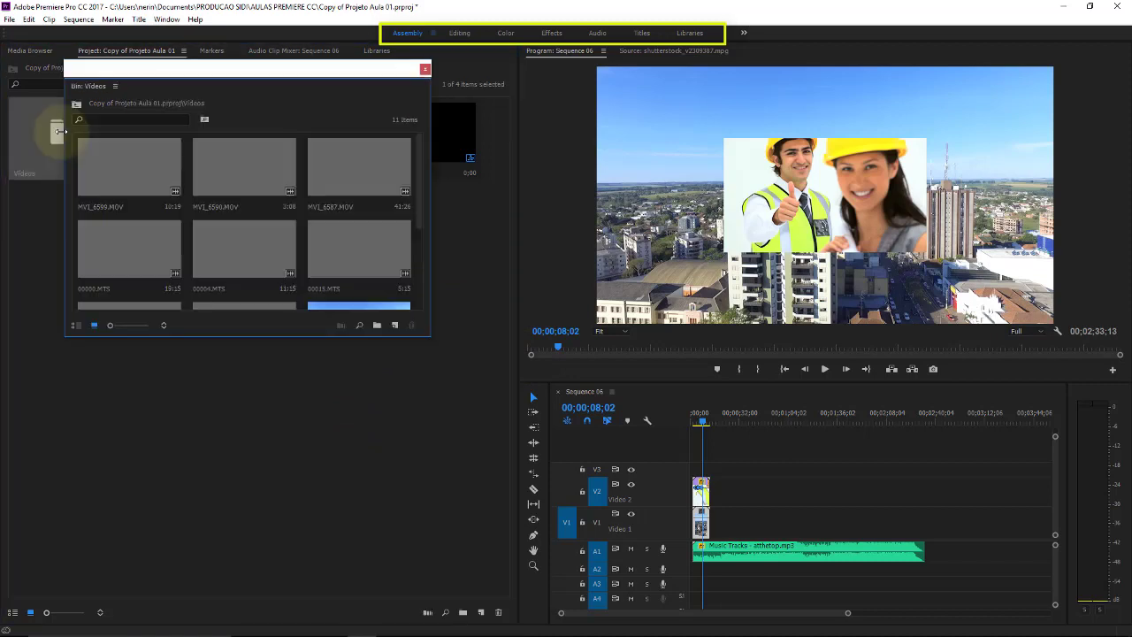
{"action": "left_click_drag", "start_coordinate": [213, 81], "coordinate": [262, 220]}
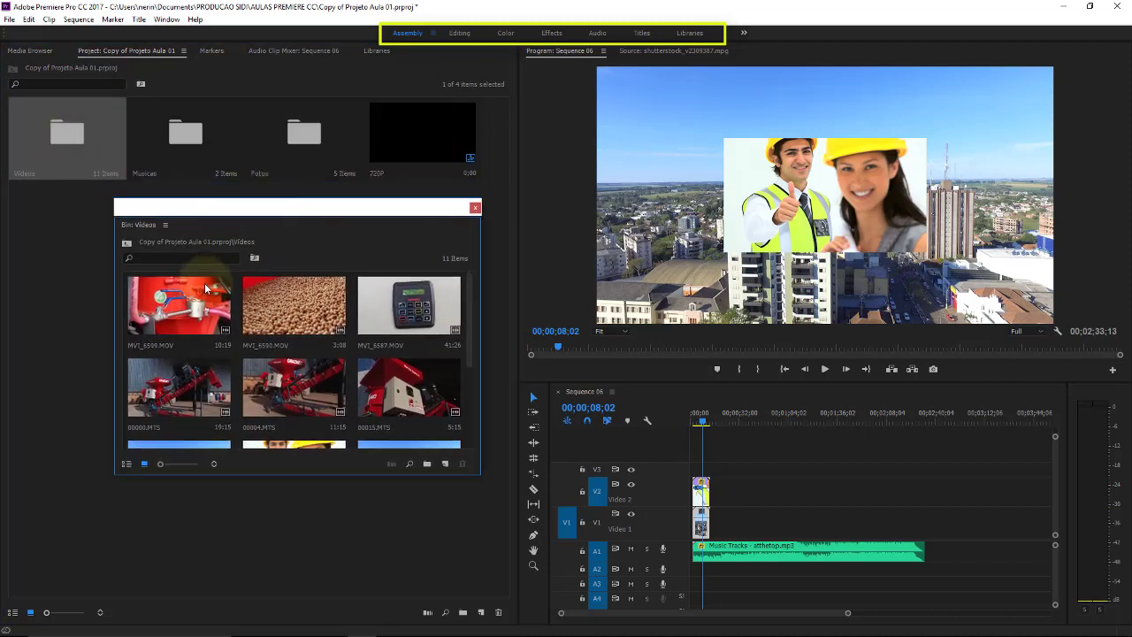
{"action": "double_click", "coordinate": [205, 288]}
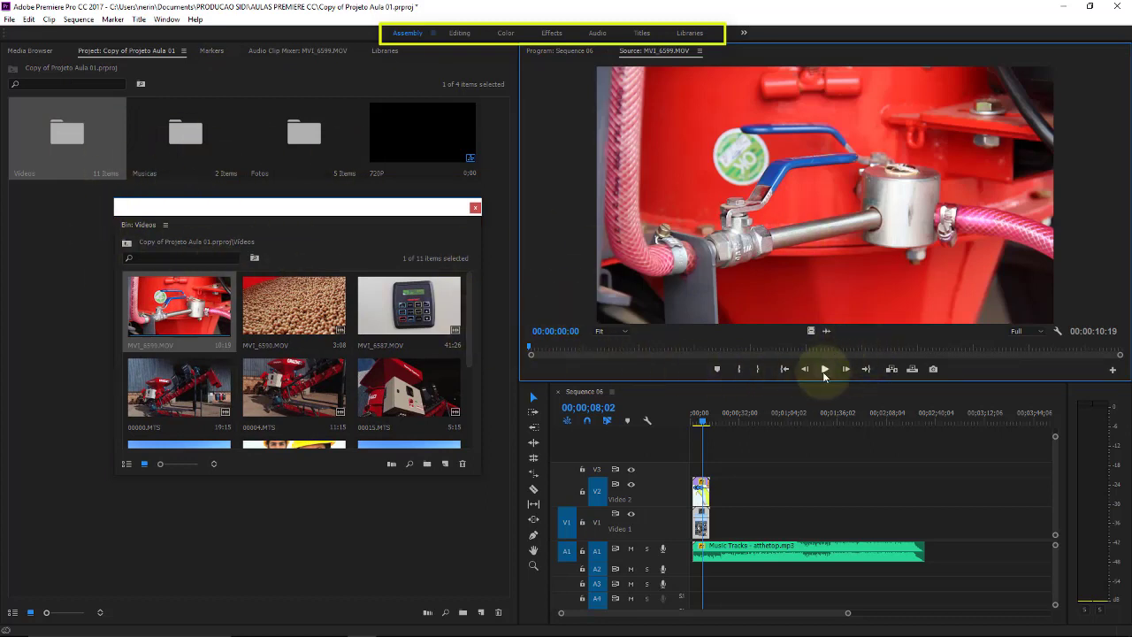
Scrub the sequence playhead to 00;00;07;20, compare Source and Program views, and close the Videos bin
{"action": "left_click", "coordinate": [694, 422]}
{"action": "left_click_drag", "start_coordinate": [695, 422], "coordinate": [705, 422]}
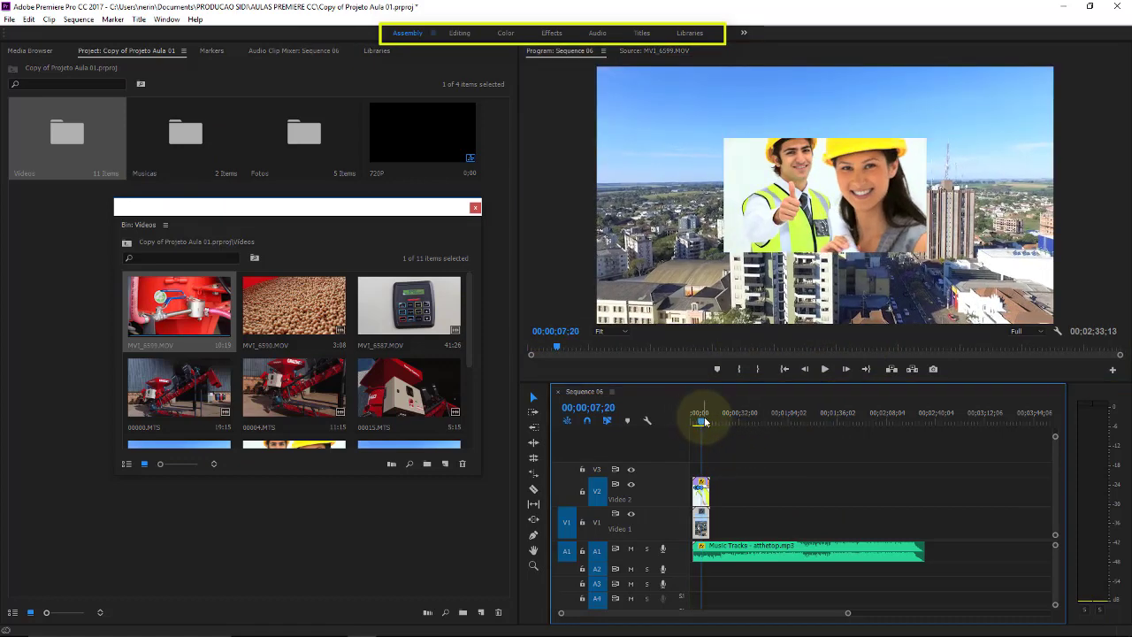
{"action": "left_click", "coordinate": [668, 53]}
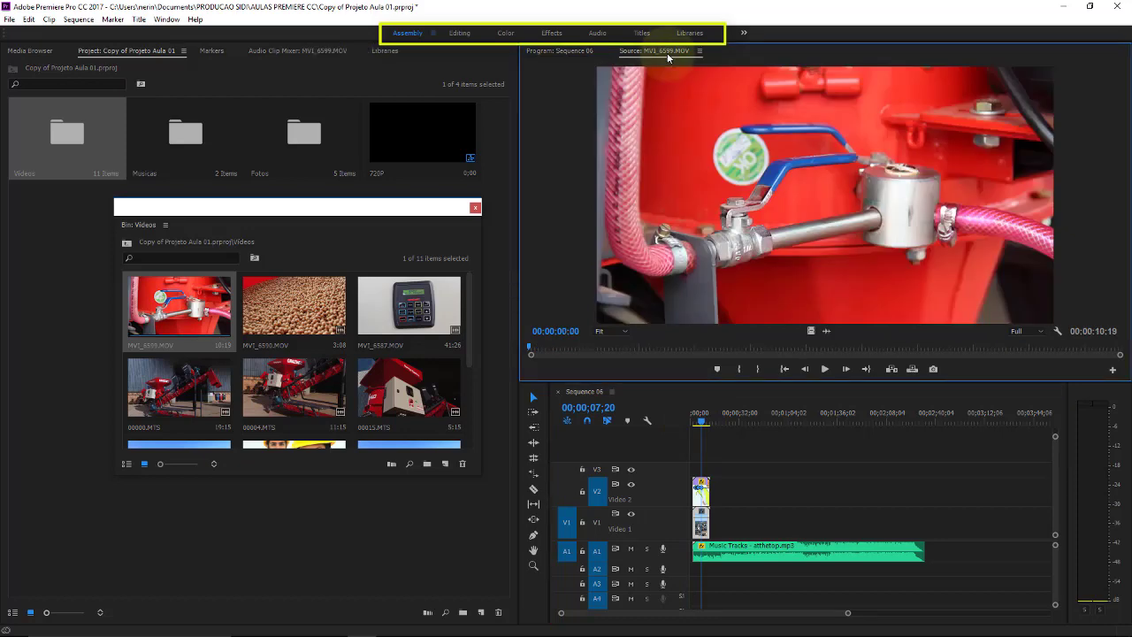
{"action": "left_click", "coordinate": [561, 53]}
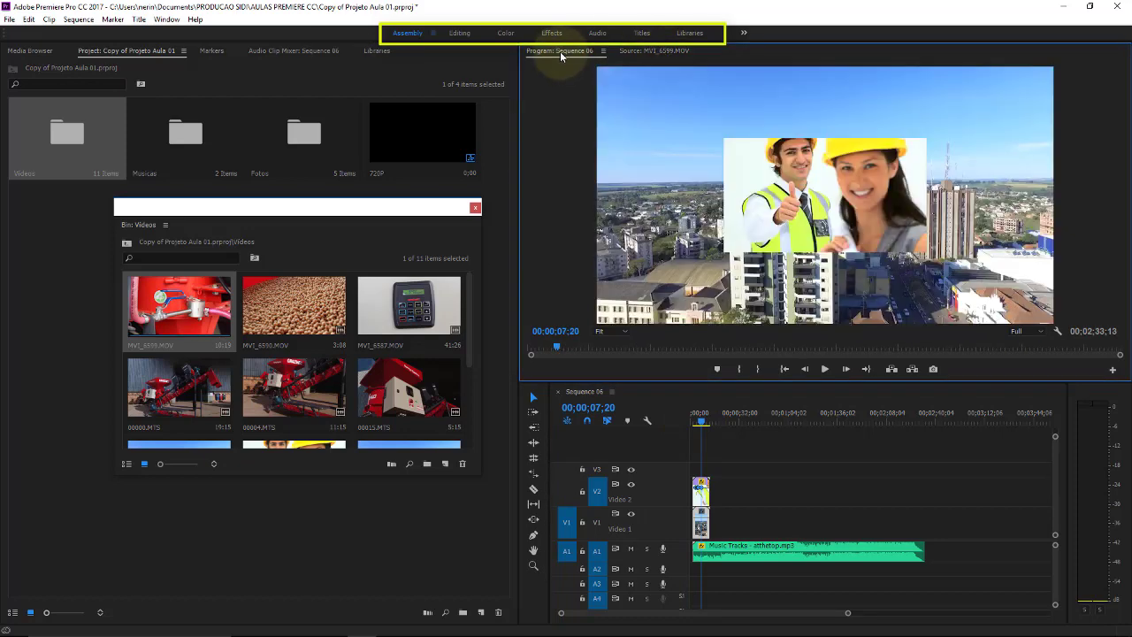
{"action": "left_click", "coordinate": [645, 53]}
{"action": "left_click", "coordinate": [578, 53]}
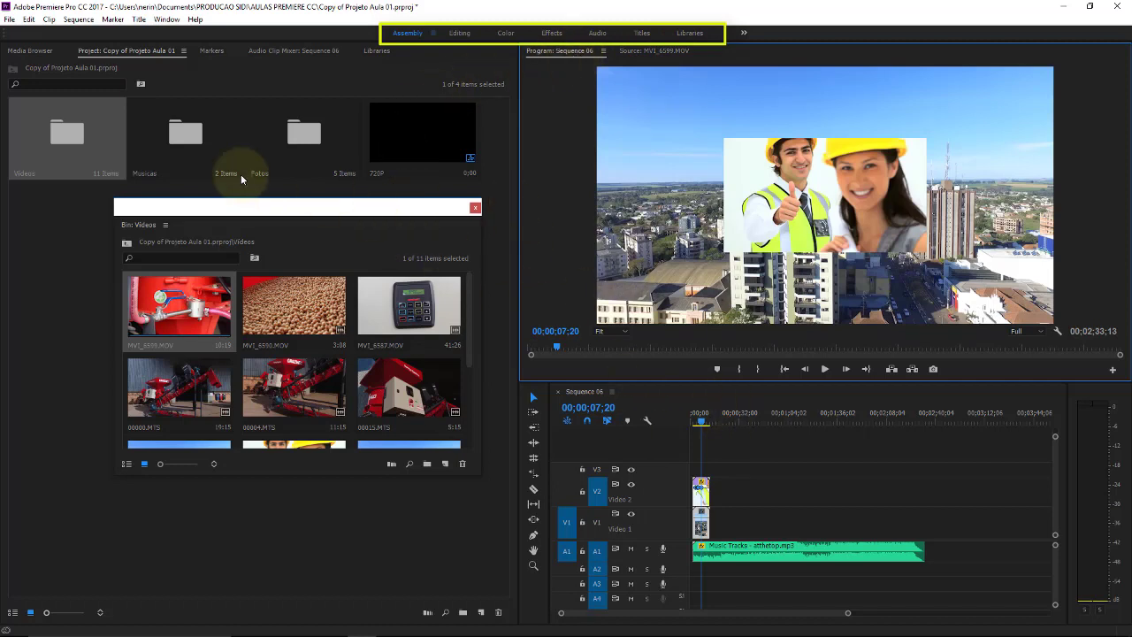
{"action": "left_click", "coordinate": [475, 207]}
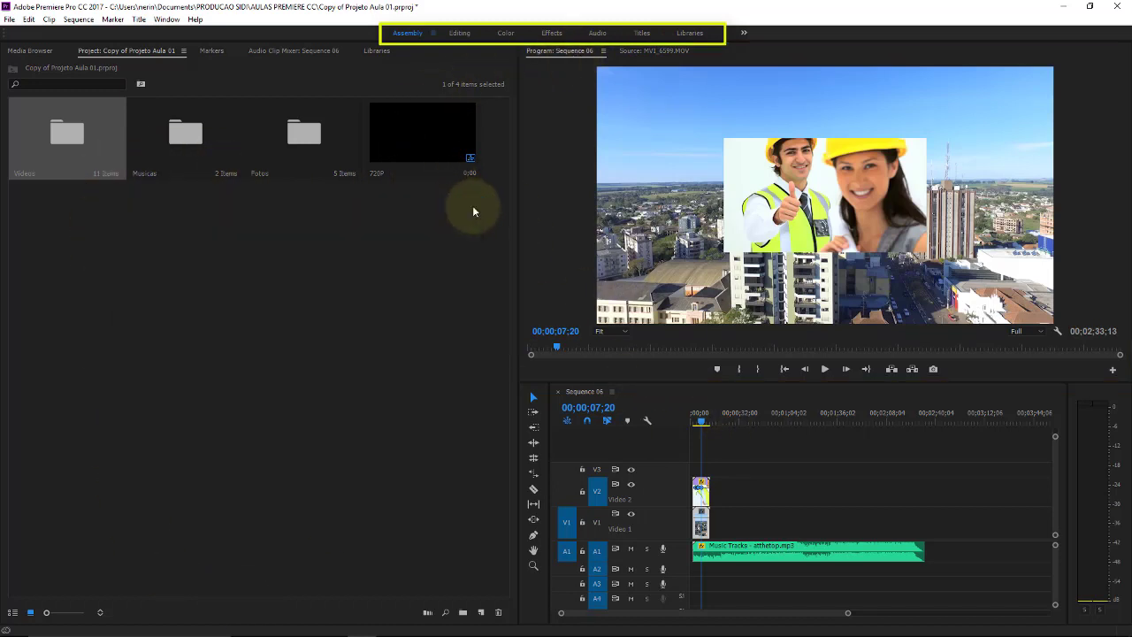
In the Editing workspace, look into the Videos and Musicas bins and close them again
{"action": "left_click", "coordinate": [459, 32]}
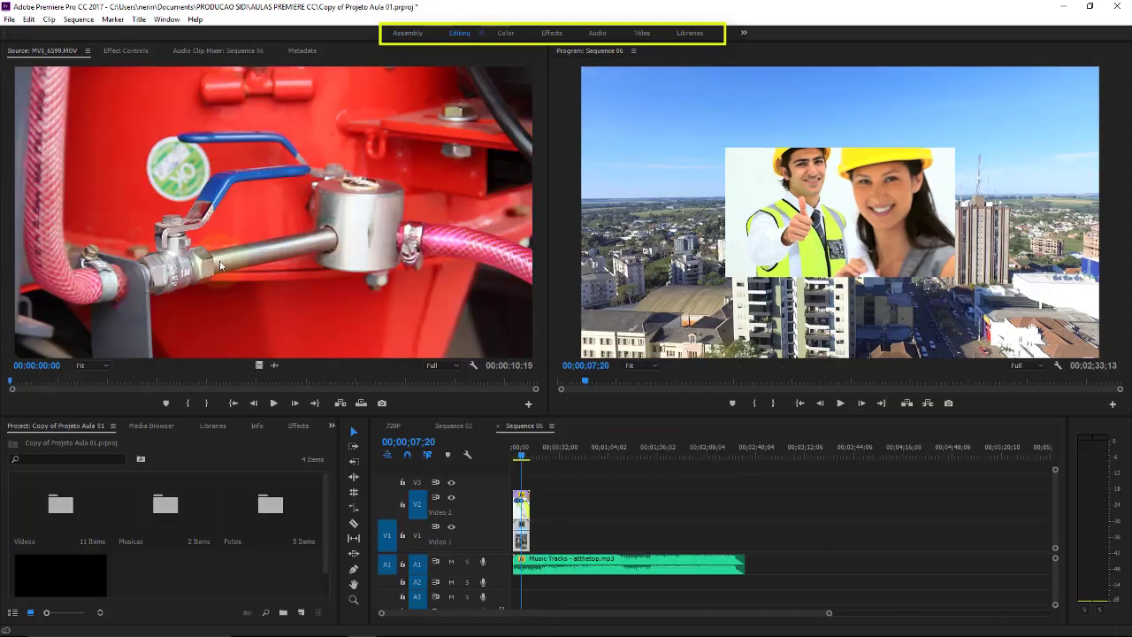
{"action": "double_click", "coordinate": [60, 503]}
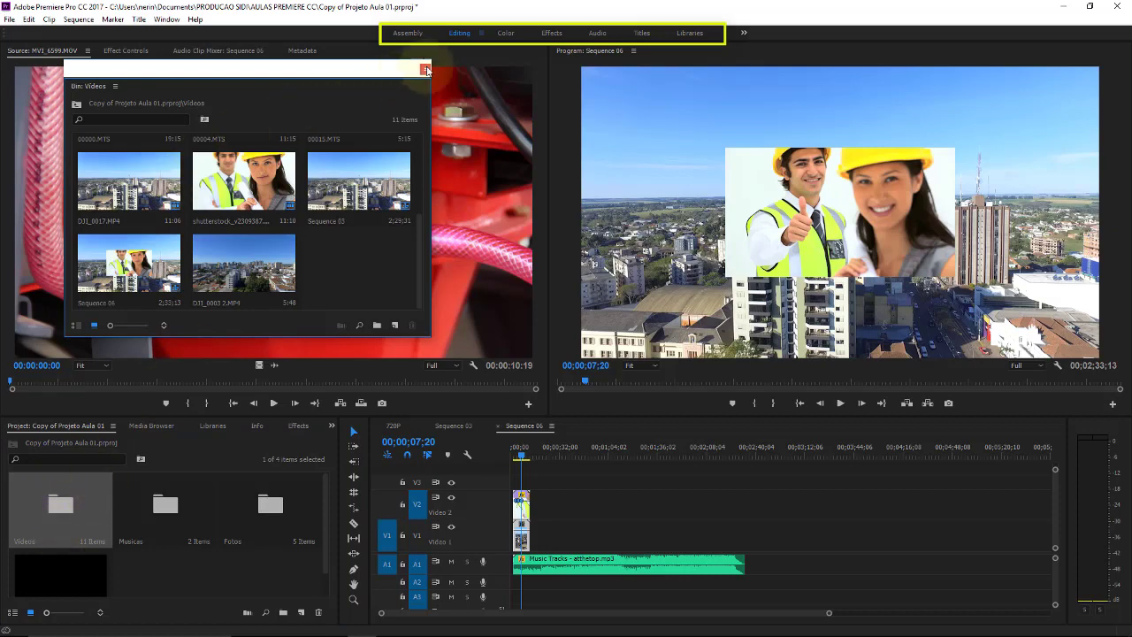
{"action": "left_click", "coordinate": [425, 68]}
{"action": "double_click", "coordinate": [177, 504]}
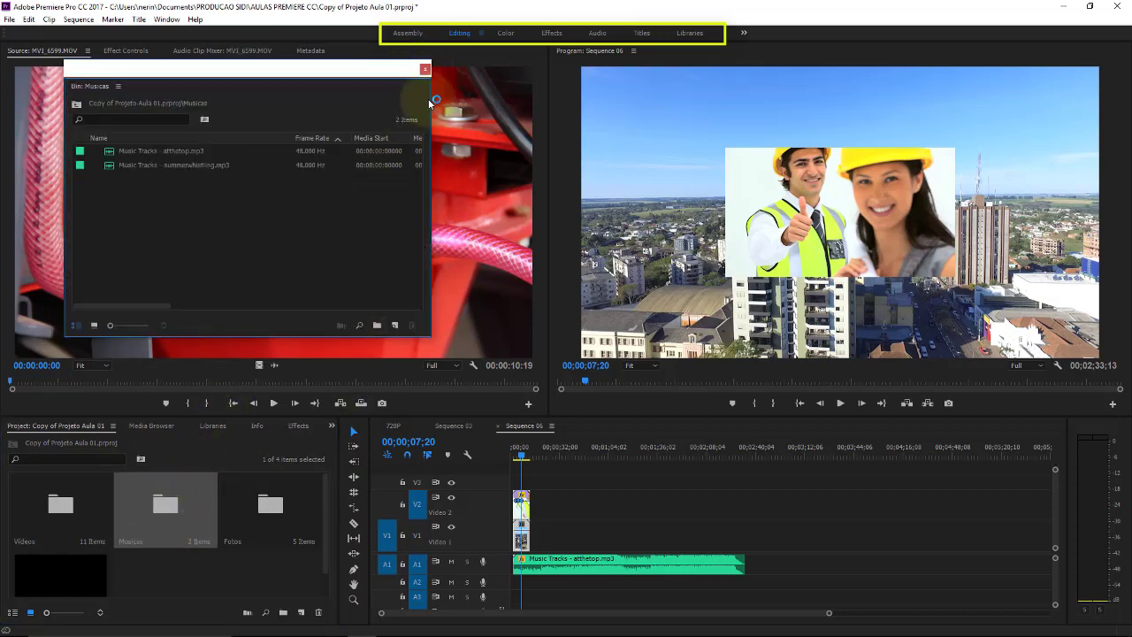
{"action": "left_click", "coordinate": [425, 69]}
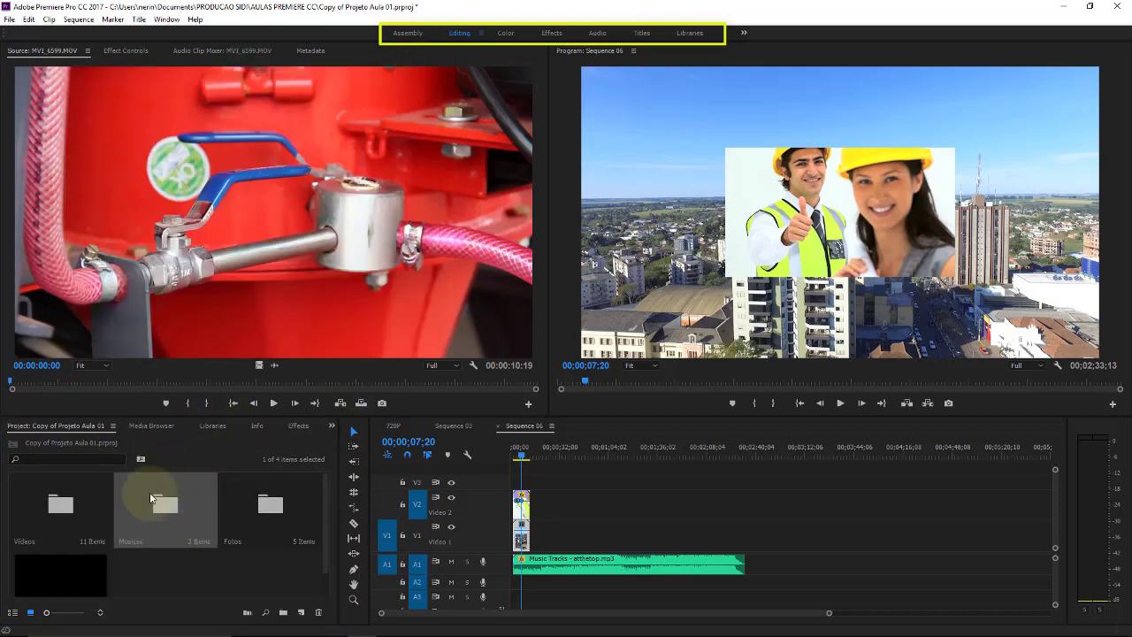
Show project items in List View with the Fotos folder expanded, then switch to Color
{"action": "left_click", "coordinate": [13, 613]}
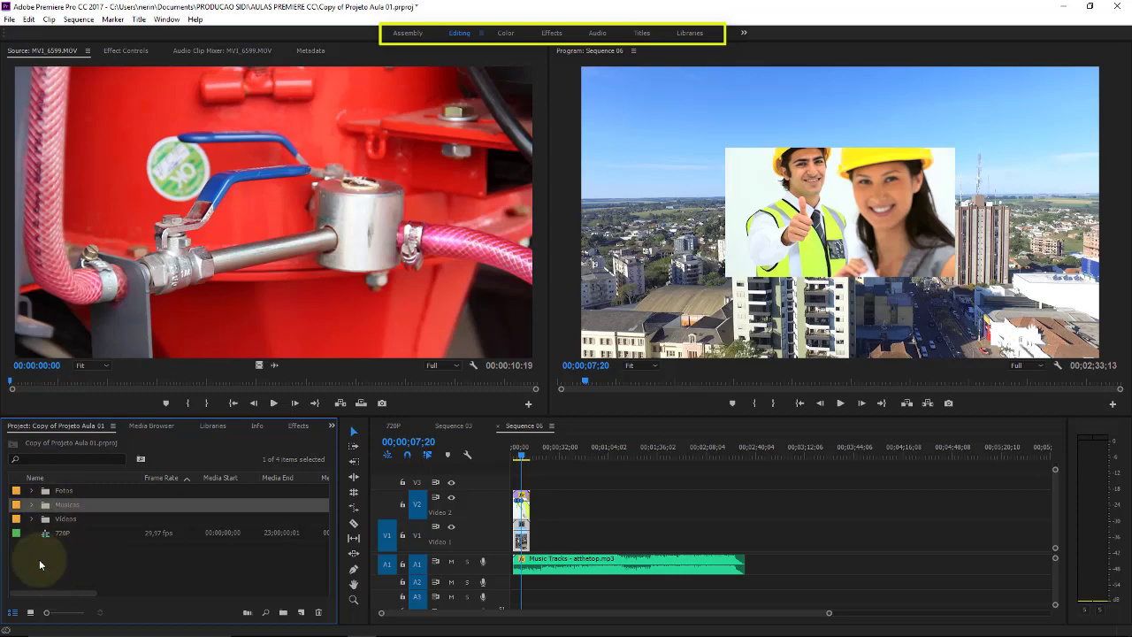
{"action": "left_click", "coordinate": [32, 492]}
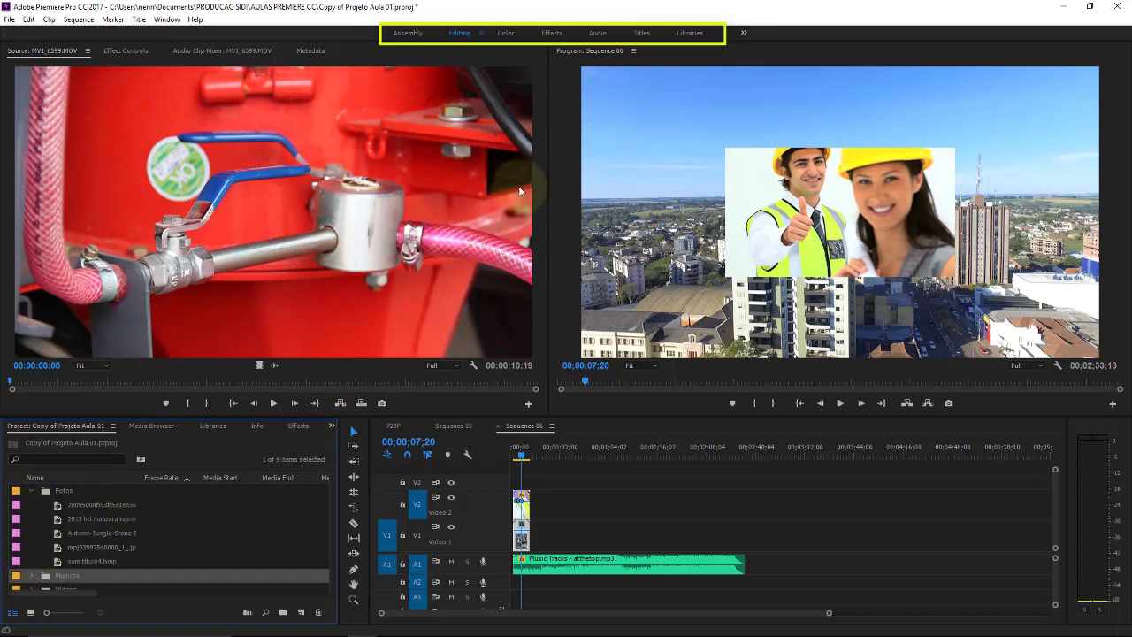
{"action": "left_click", "coordinate": [505, 34]}
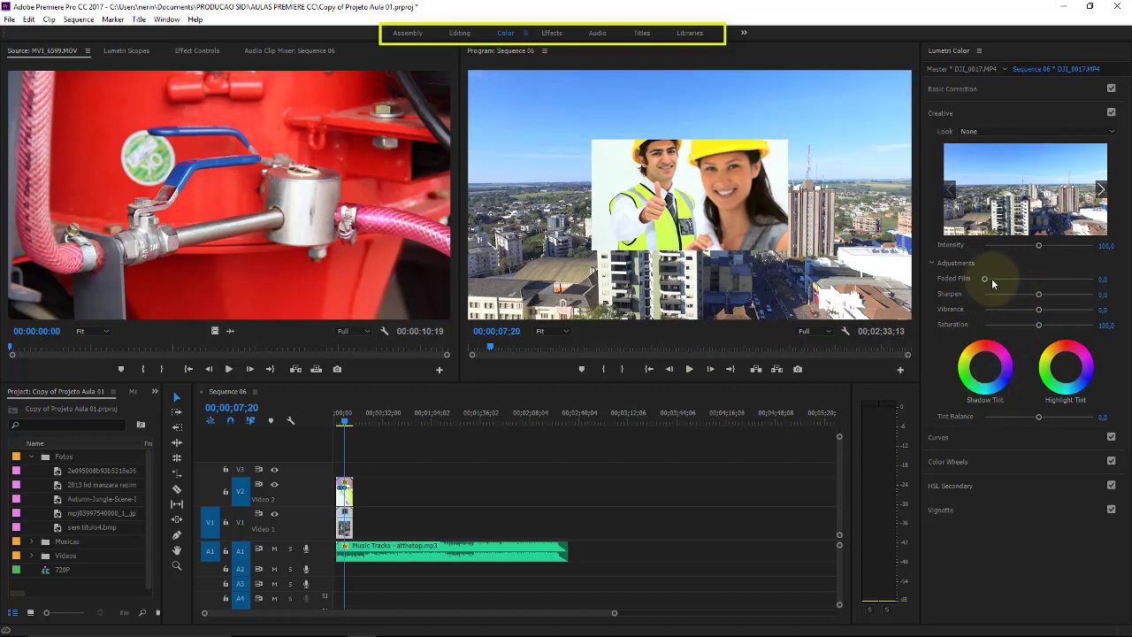
Set Lumetri Faded Film 77.7, Intensity 164.1, Sharpen -46.7, Vibrance 42.4 and Saturation 173.9
{"action": "left_click_drag", "start_coordinate": [986, 279], "coordinate": [1069, 277]}
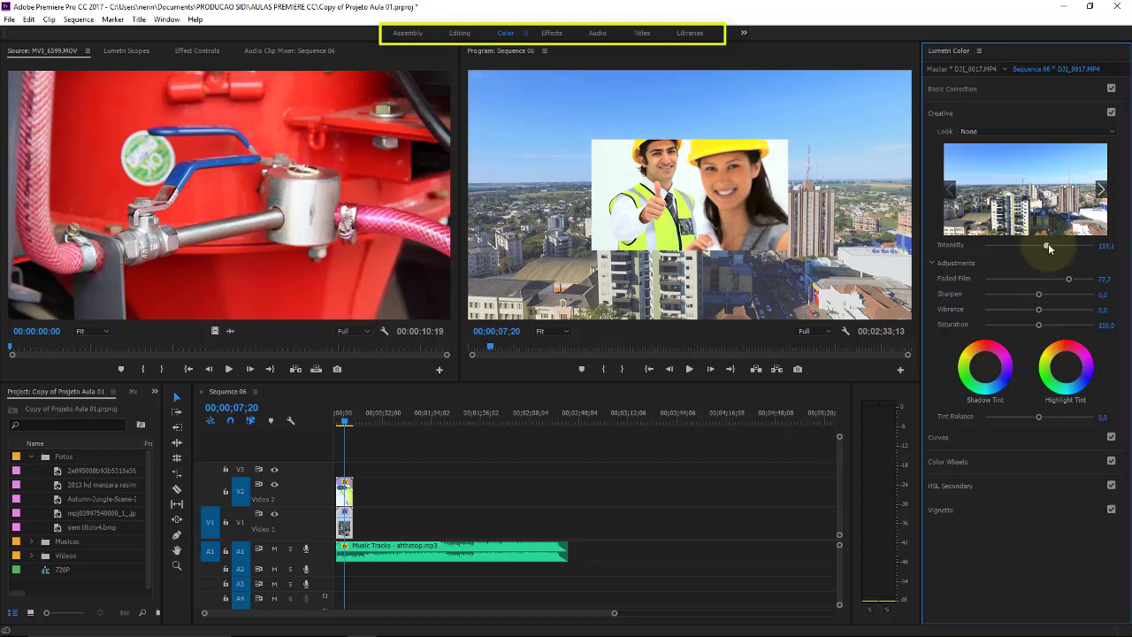
{"action": "mouse_move", "coordinate": [1049, 248]}
{"action": "left_mouse_down"}
{"action": "mouse_move", "coordinate": [1080, 255]}
{"action": "mouse_move", "coordinate": [1073, 248]}
{"action": "left_mouse_up"}
{"action": "mouse_move", "coordinate": [1039, 293]}
{"action": "left_mouse_down"}
{"action": "mouse_move", "coordinate": [1014, 296]}
{"action": "mouse_move", "coordinate": [1064, 309]}
{"action": "left_mouse_up"}
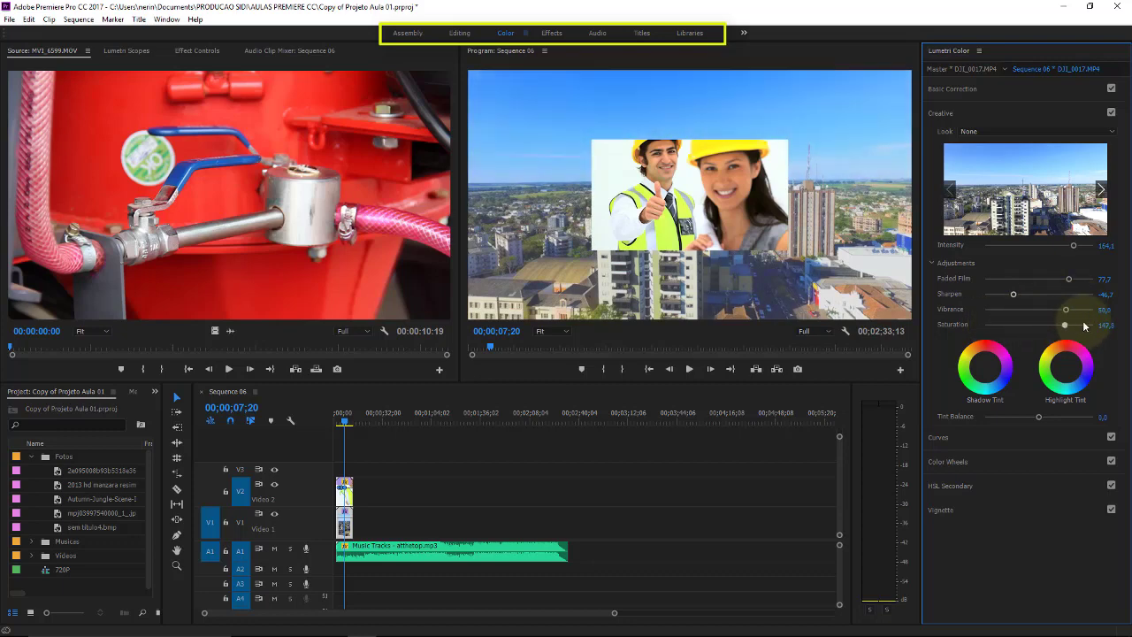
{"action": "left_click_drag", "start_coordinate": [994, 326], "coordinate": [1078, 326]}
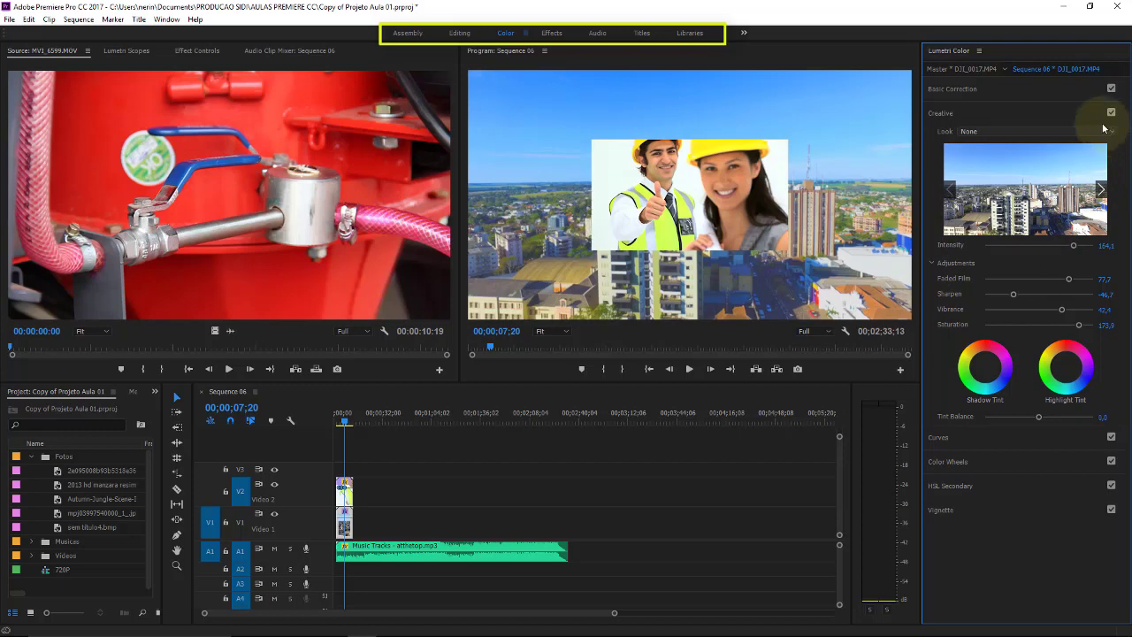
Switch to the Effects workspace showing DJI_0017.MP4's Motion and Lumetri Color controls
{"action": "left_click", "coordinate": [548, 33]}
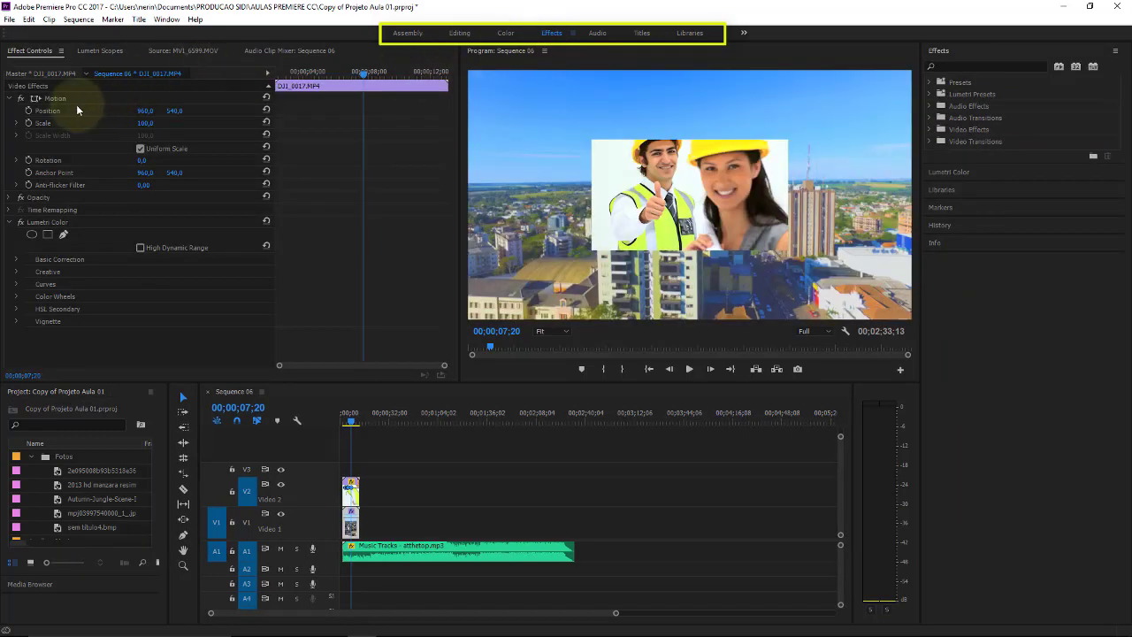
{"action": "left_click", "coordinate": [51, 280]}
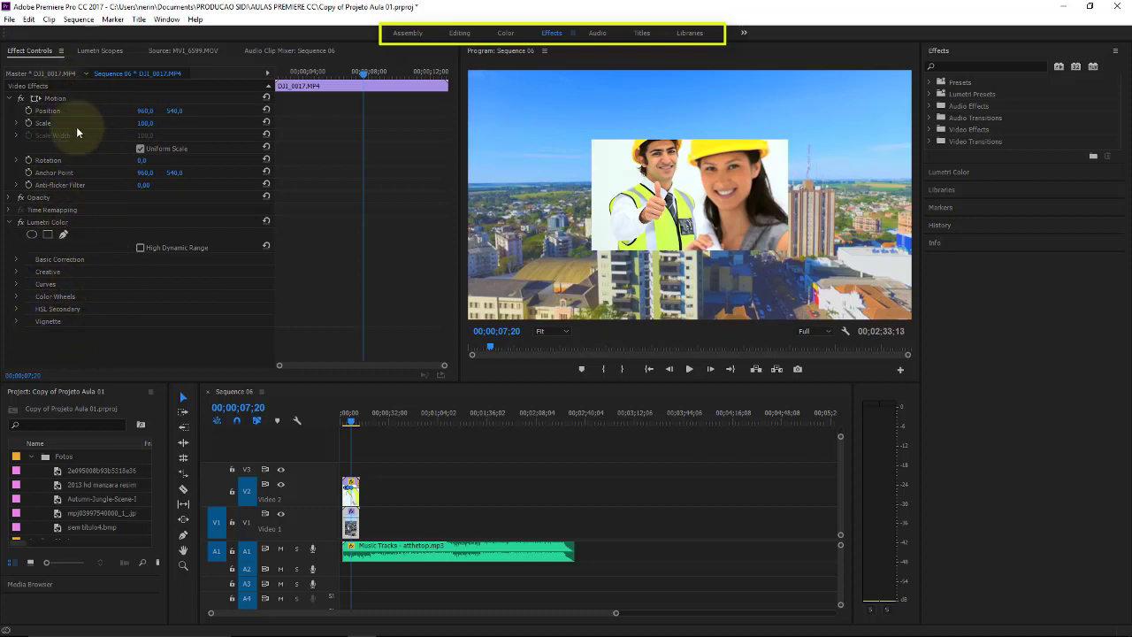
In the Audio workspace, scrub Sequence 06 to about 00;01;01 and stop playback
{"action": "left_click", "coordinate": [601, 37]}
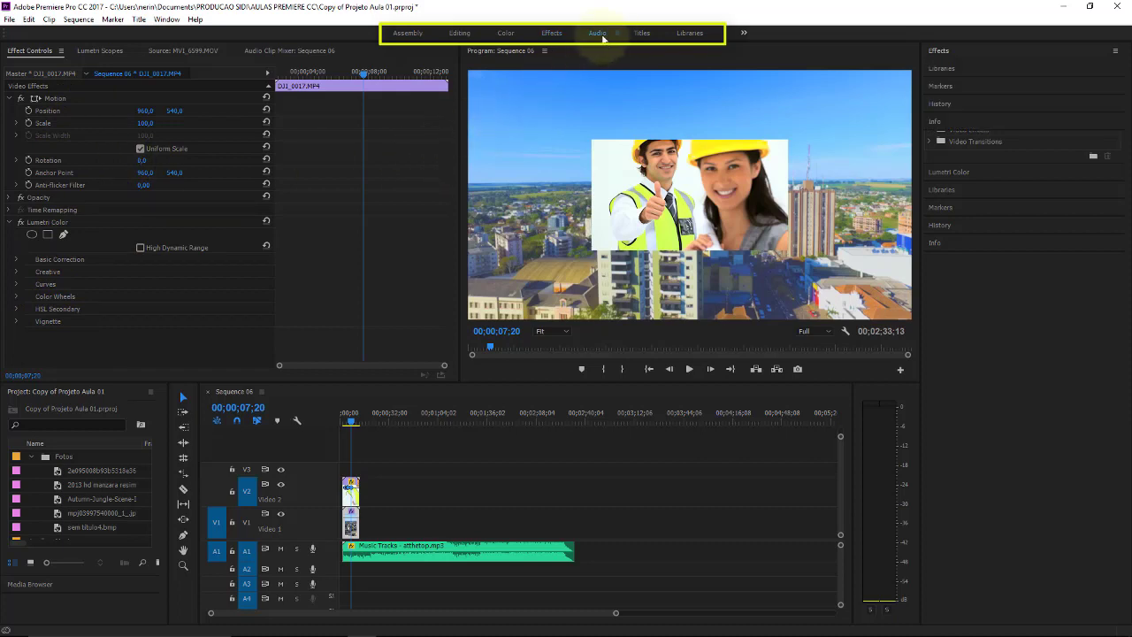
{"action": "left_click_drag", "start_coordinate": [443, 373], "coordinate": [498, 372]}
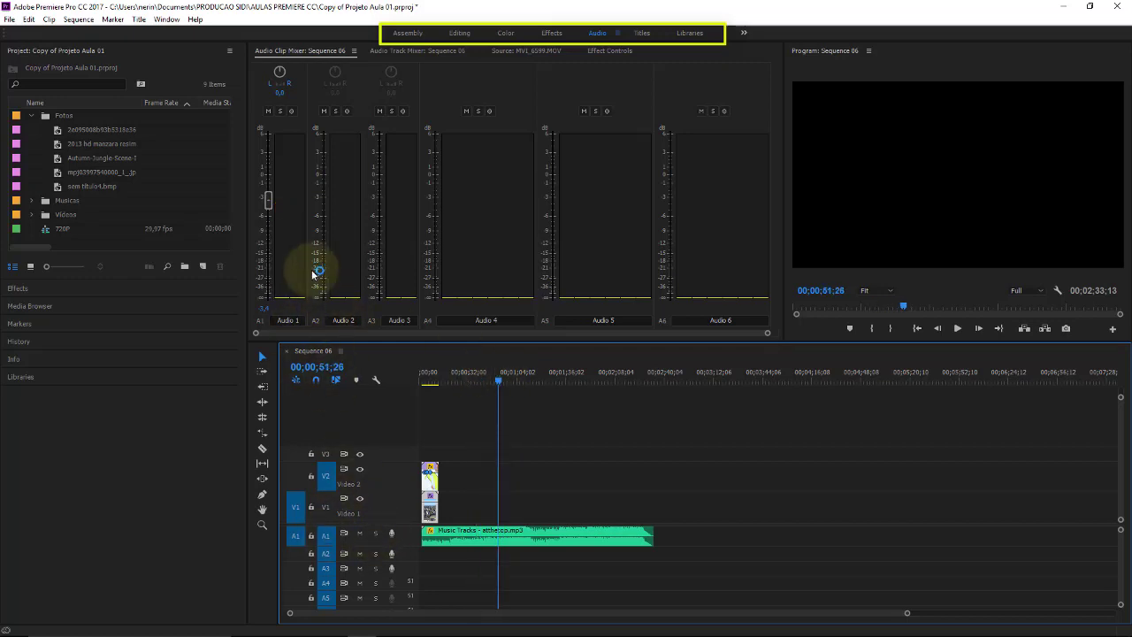
{"action": "left_click_drag", "start_coordinate": [509, 383], "coordinate": [513, 375]}
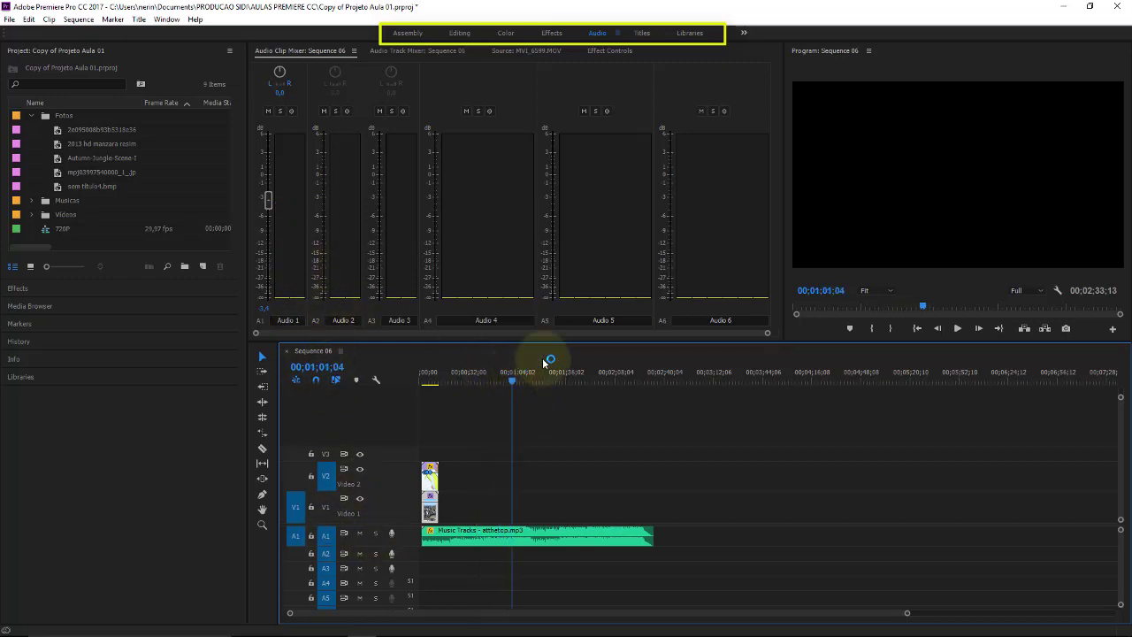
{"action": "key", "text": "space"}
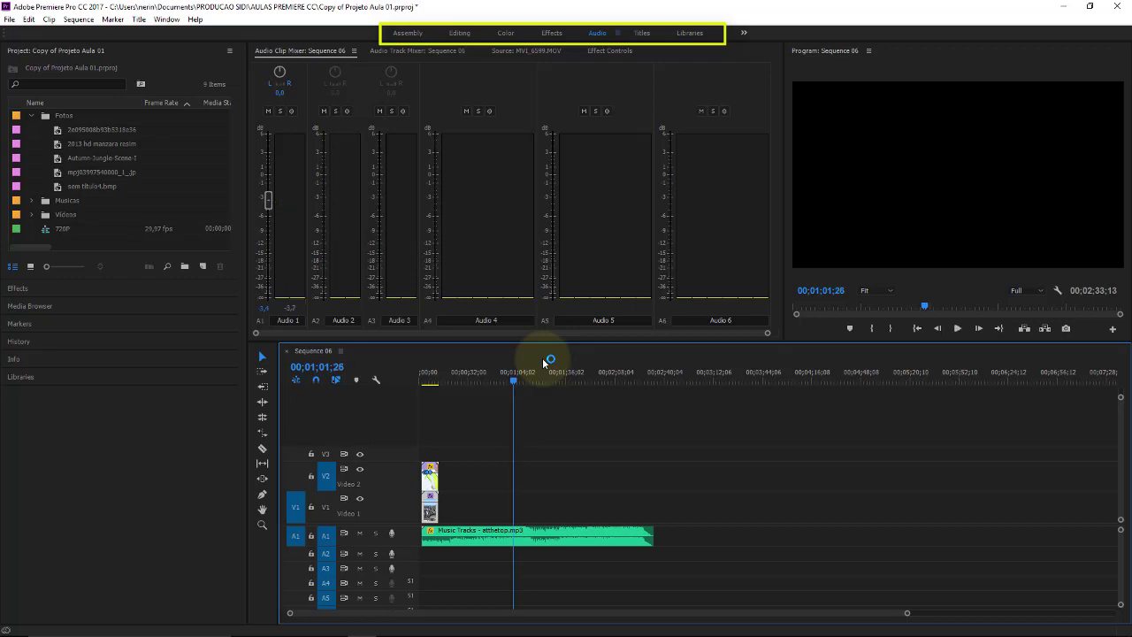
Browse the Titles workspace and its Title menu, ending in the Libraries workspace
{"action": "left_click", "coordinate": [644, 32]}
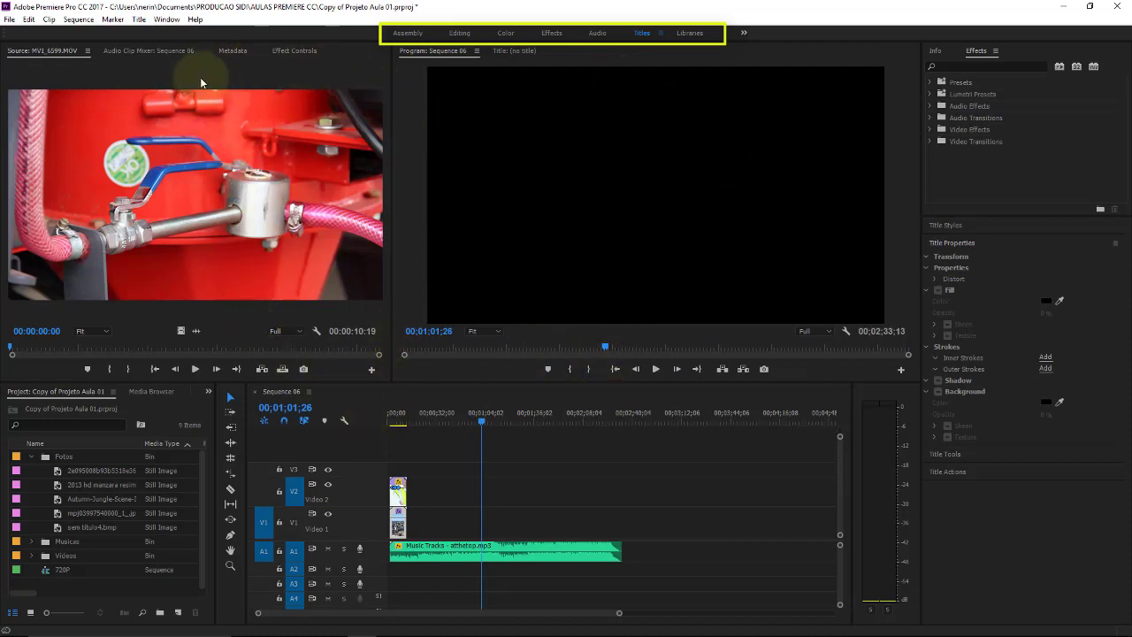
{"action": "left_click", "coordinate": [140, 19]}
{"action": "left_click", "coordinate": [142, 22]}
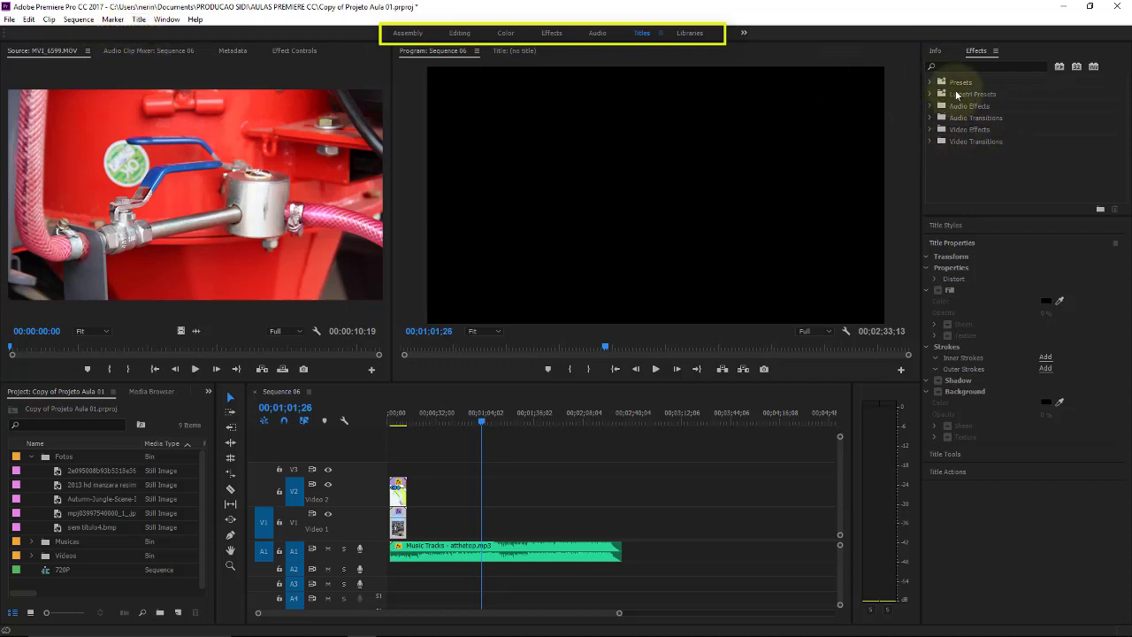
{"action": "left_click", "coordinate": [980, 405]}
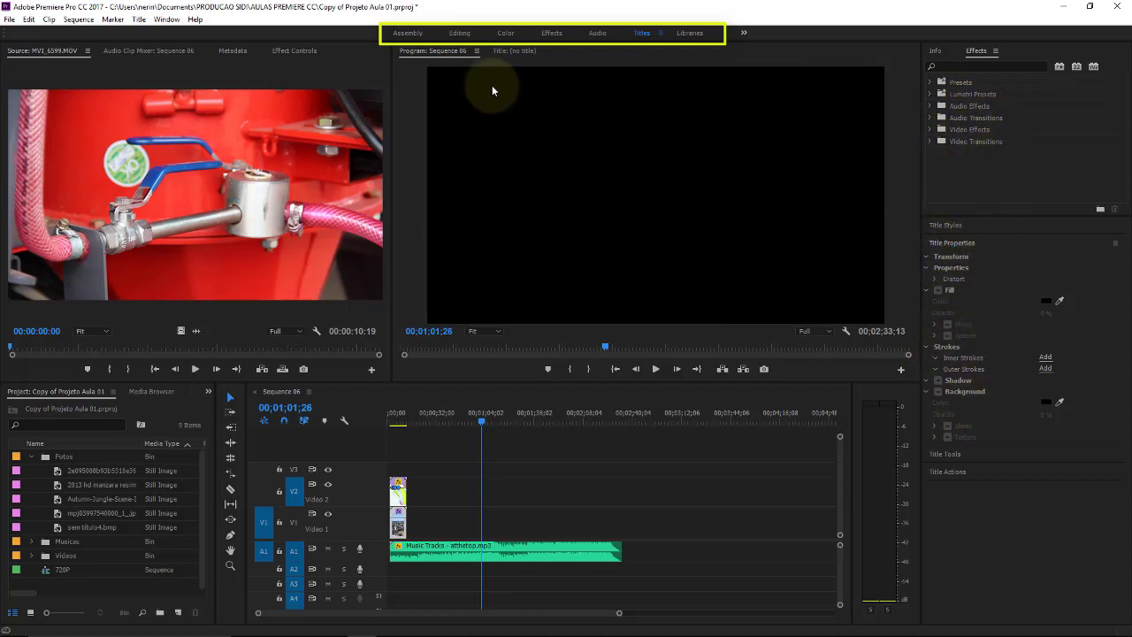
{"action": "left_click", "coordinate": [690, 34]}
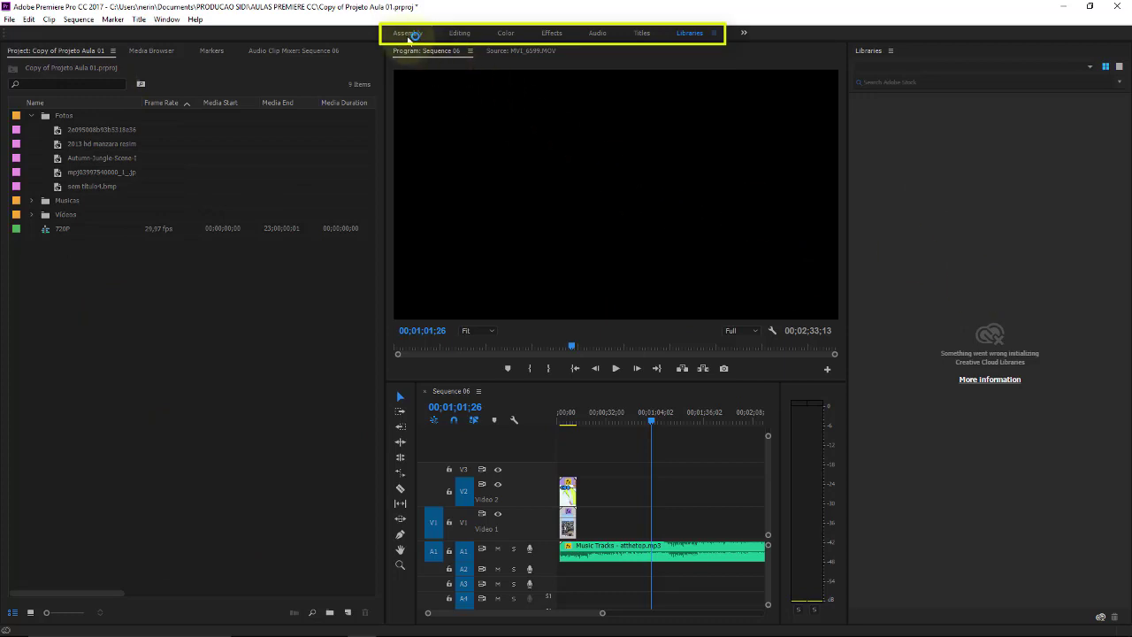
Cycle through Assembly and Color, then toggle Assembly and Editing, ending on Editing
{"action": "left_click", "coordinate": [407, 34]}
{"action": "left_click", "coordinate": [504, 34]}
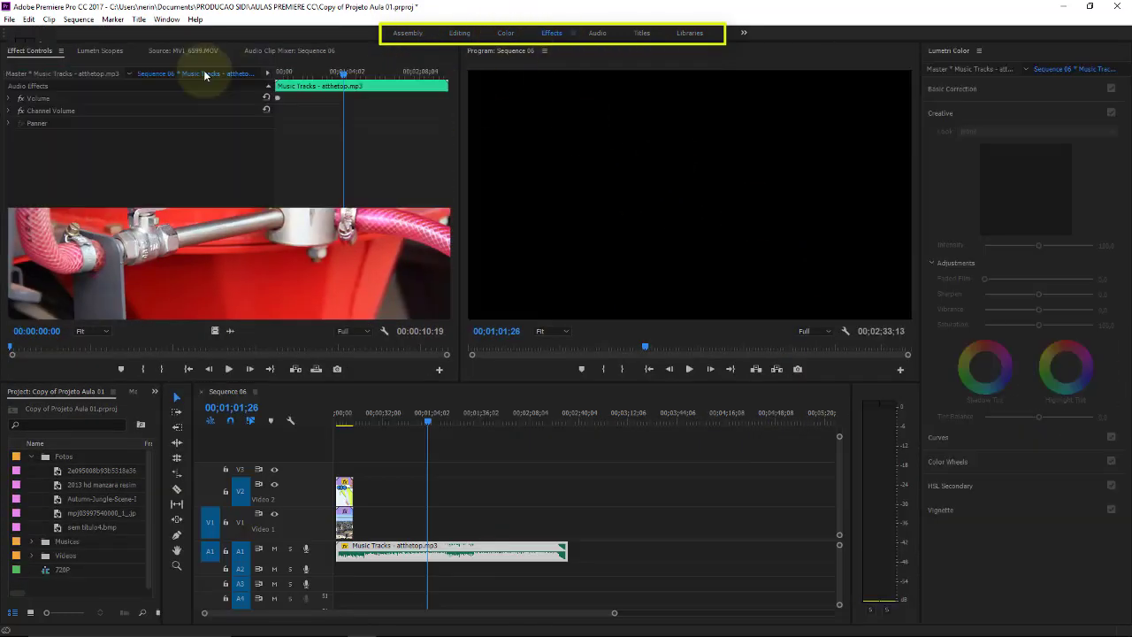
{"action": "left_click", "coordinate": [166, 18]}
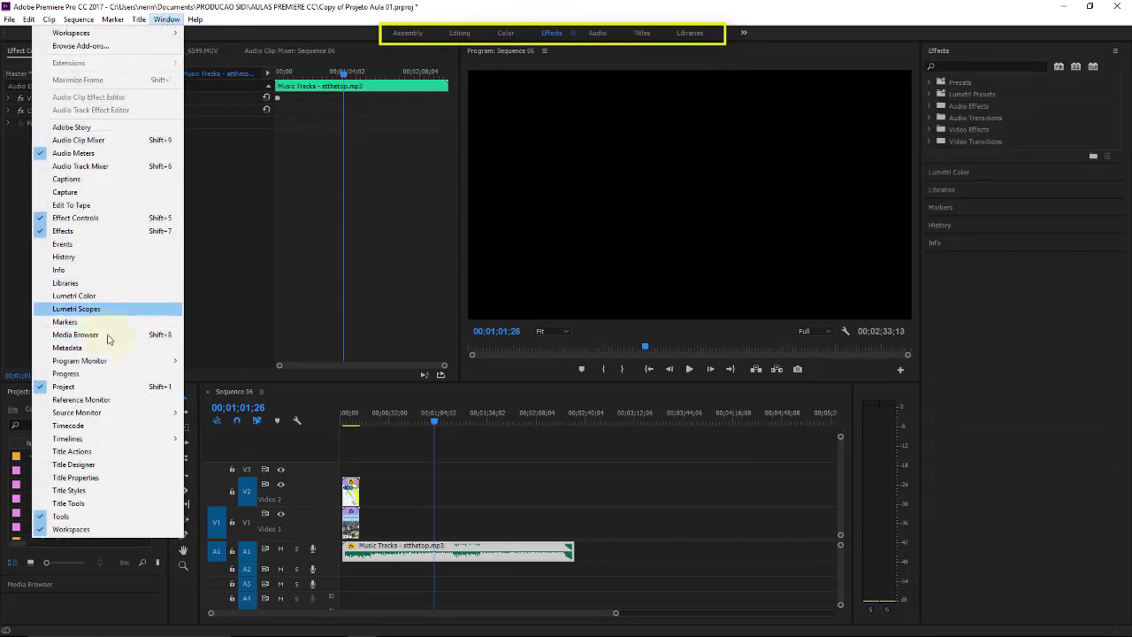
{"action": "left_click", "coordinate": [409, 34]}
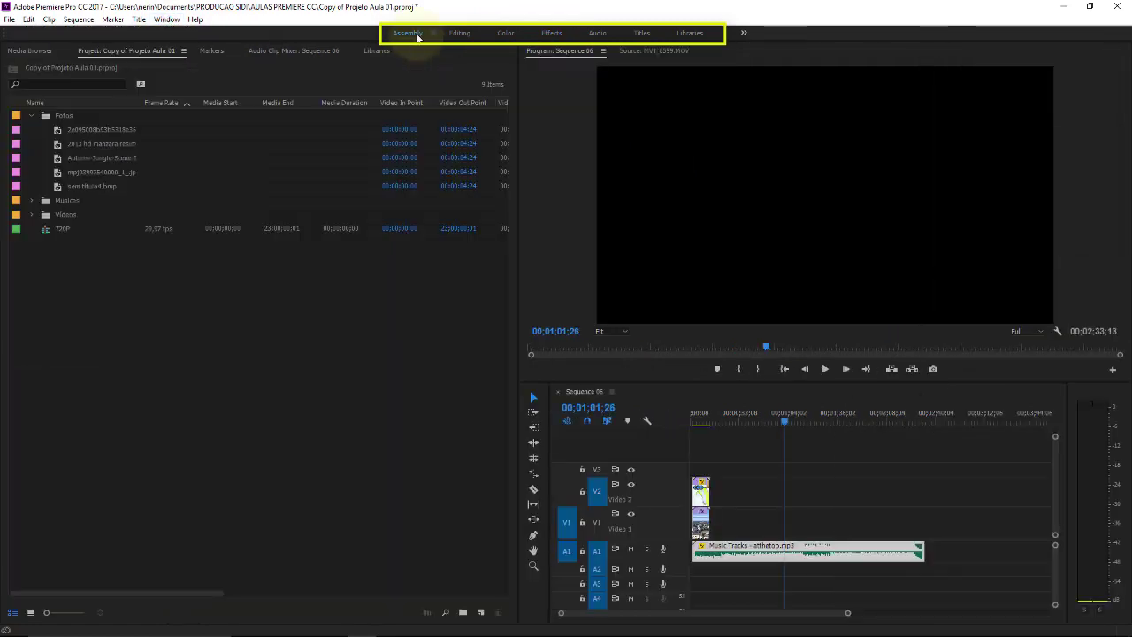
{"action": "left_click", "coordinate": [459, 34]}
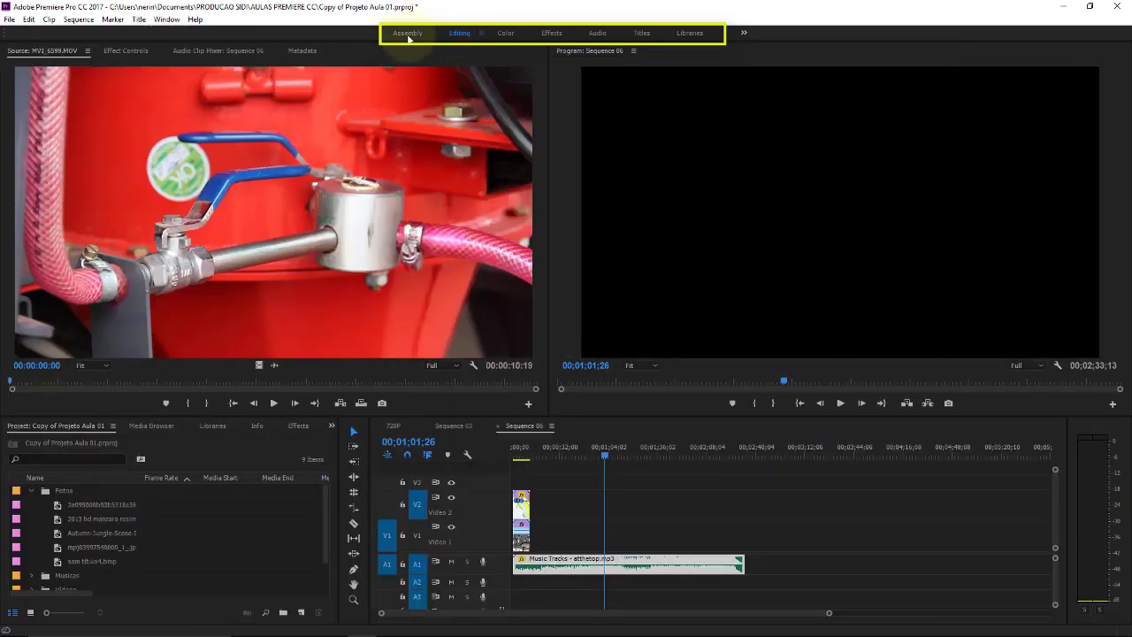
{"action": "left_click", "coordinate": [408, 36]}
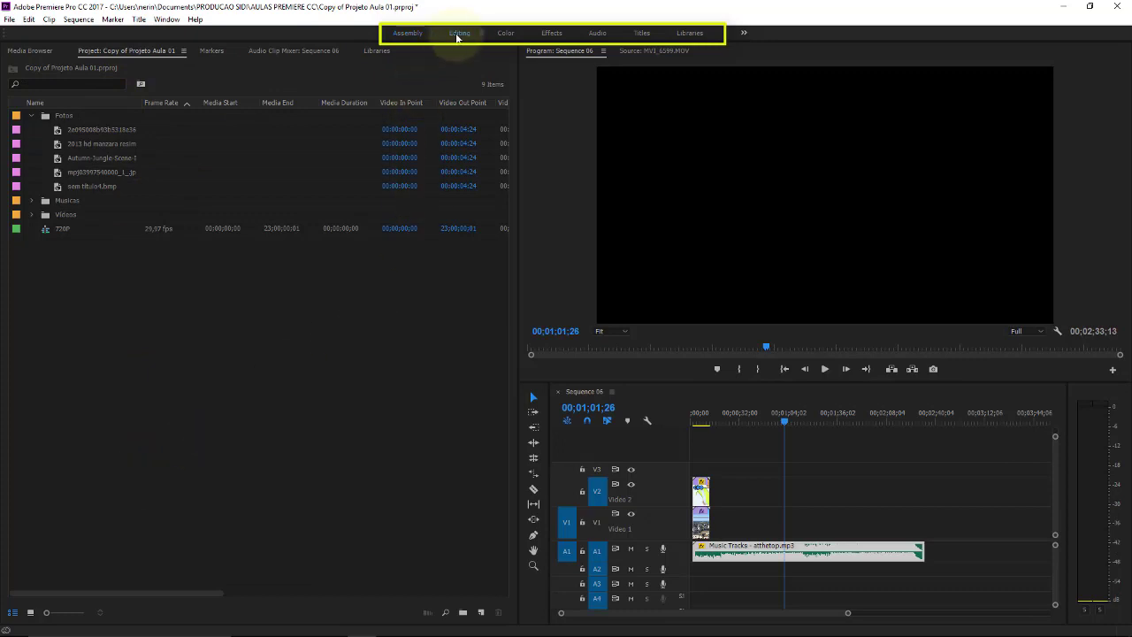
{"action": "left_click", "coordinate": [457, 36]}
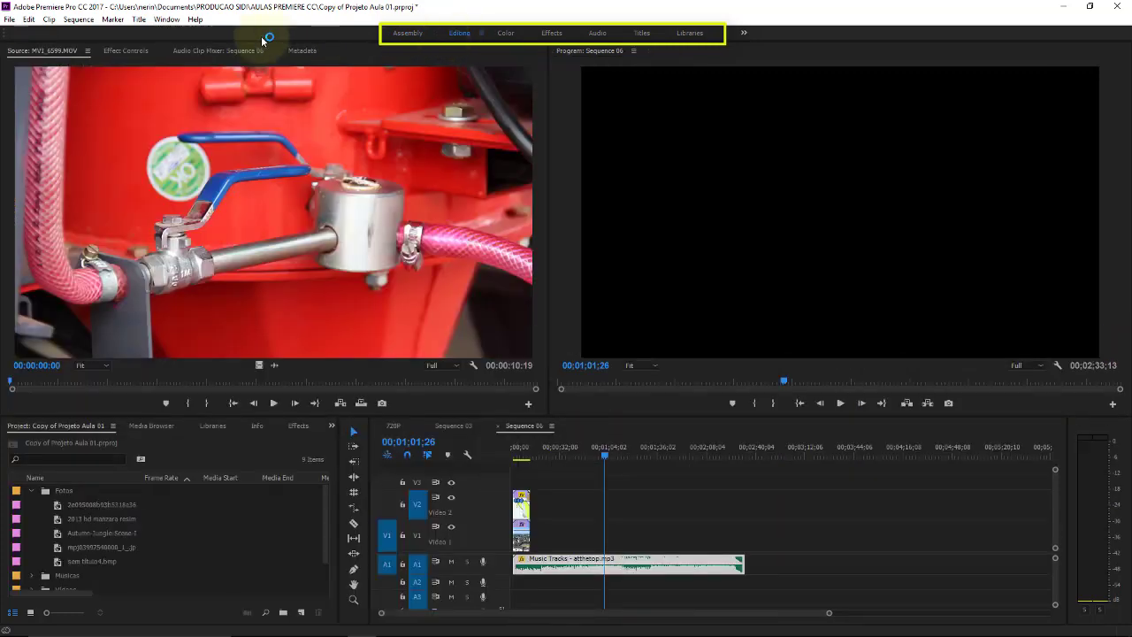
Choose Window > Workspaces > All Panels to lay out every panel at once
{"action": "left_click", "coordinate": [168, 19]}
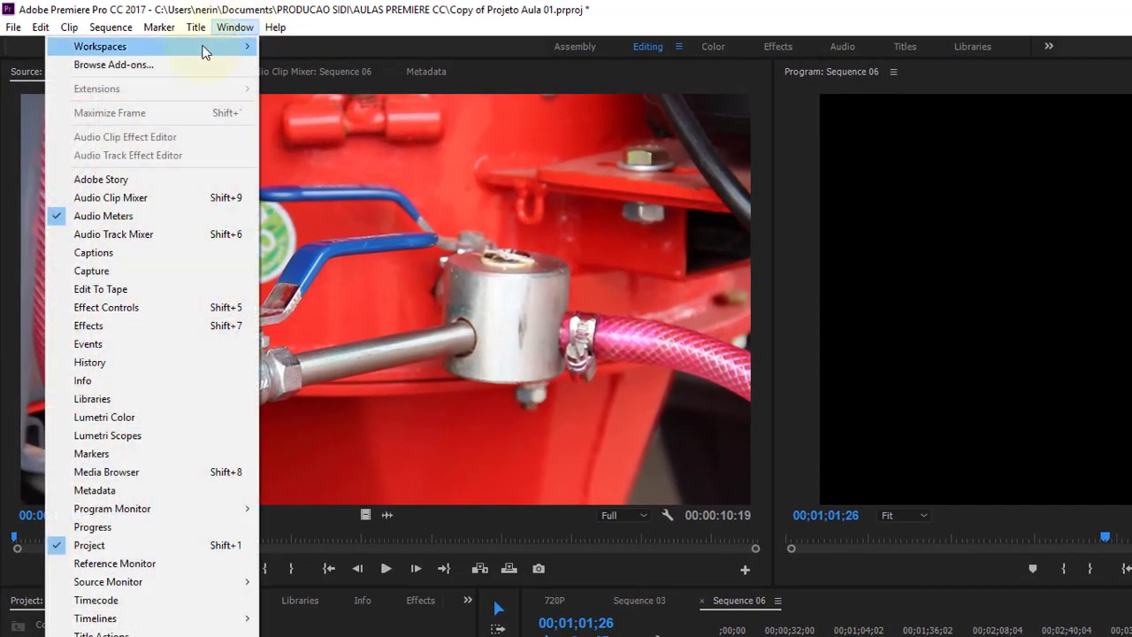
{"action": "mouse_move", "coordinate": [204, 52]}
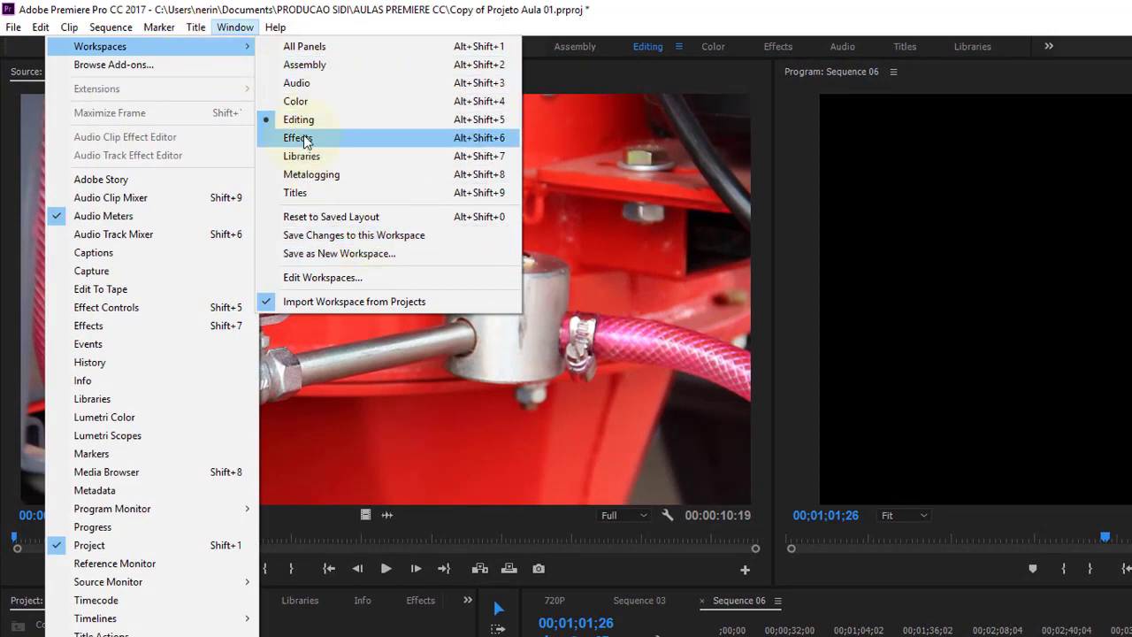
{"action": "left_click", "coordinate": [322, 164]}
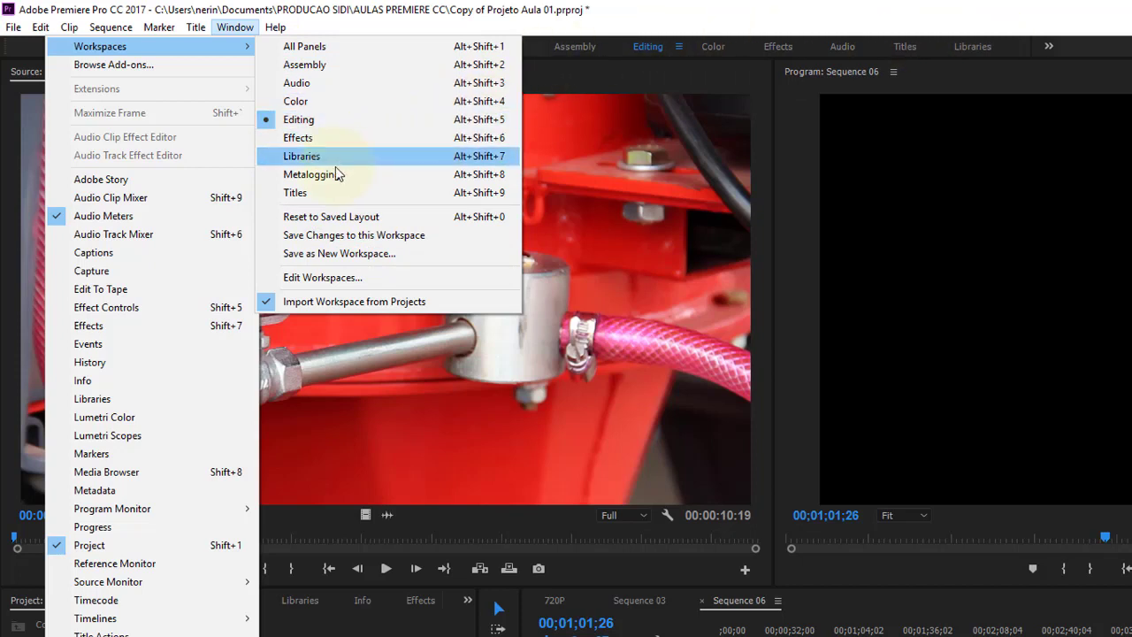
{"action": "left_click", "coordinate": [303, 46]}
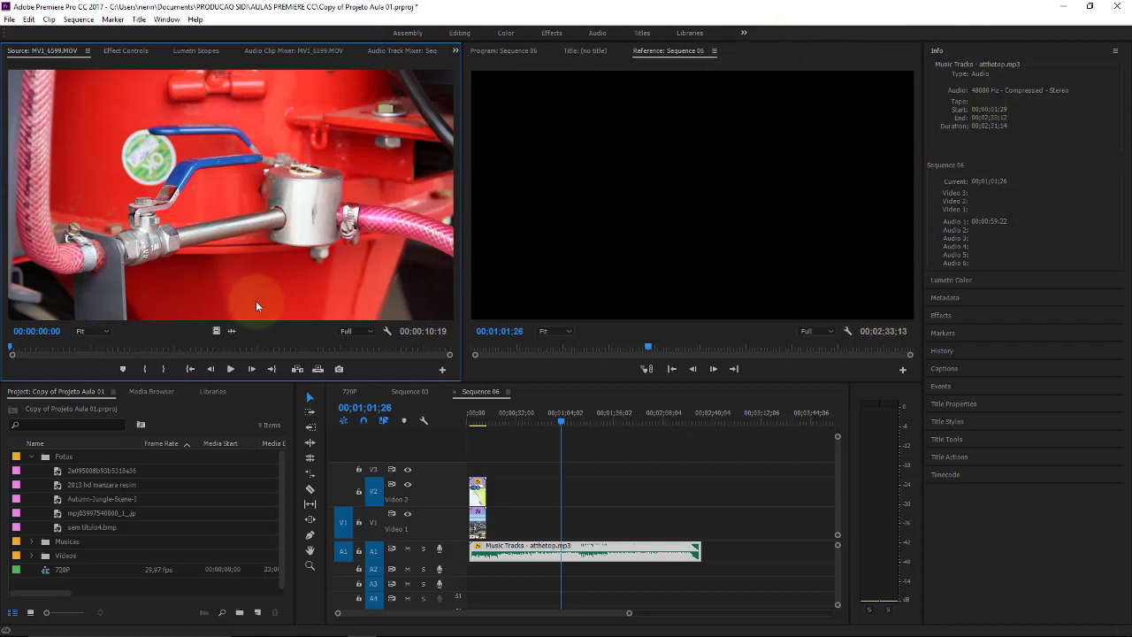
Dock the Program monitor with Media Browser bottom-left and Project beside Title and Reference top-right
{"action": "left_click_drag", "start_coordinate": [502, 53], "coordinate": [178, 501]}
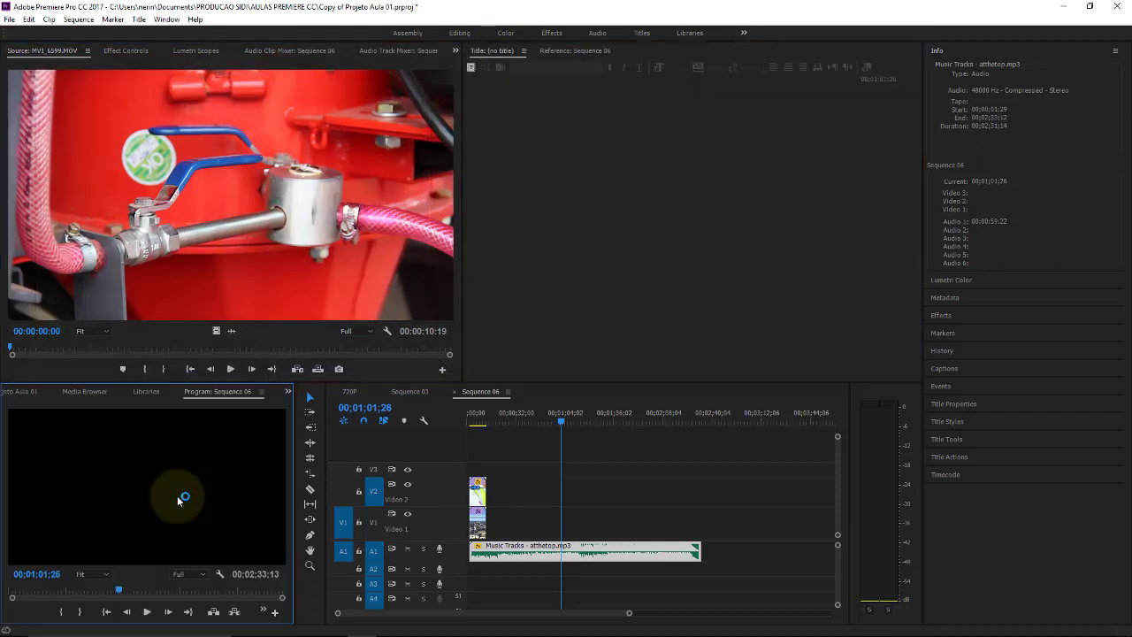
{"action": "left_click", "coordinate": [18, 392]}
{"action": "left_click_drag", "start_coordinate": [15, 395], "coordinate": [609, 162]}
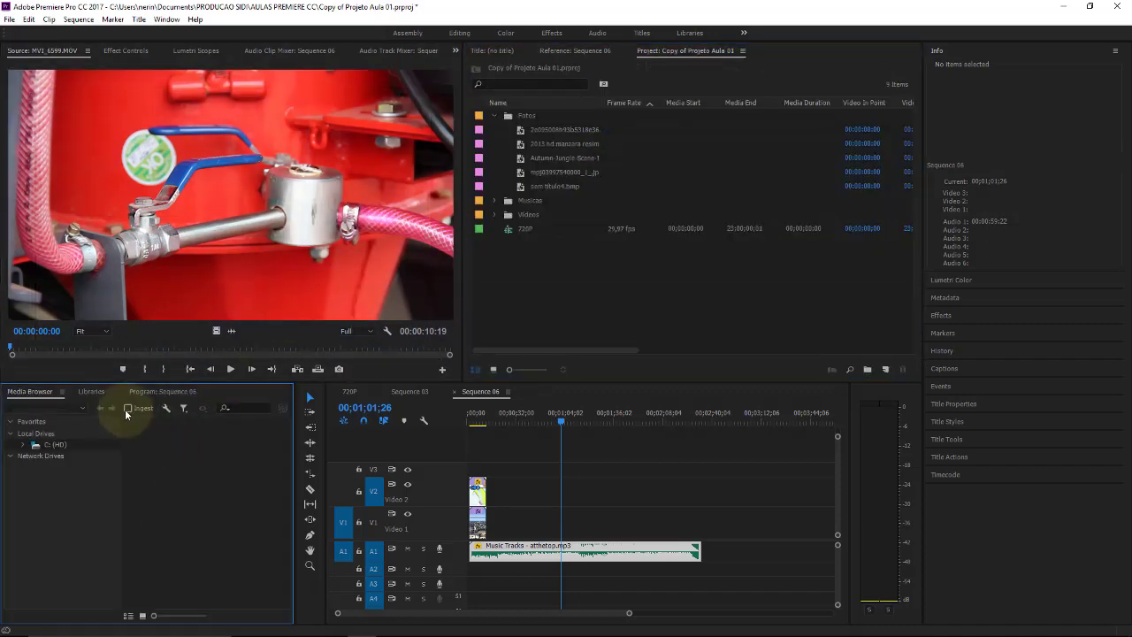
{"action": "left_click", "coordinate": [154, 392]}
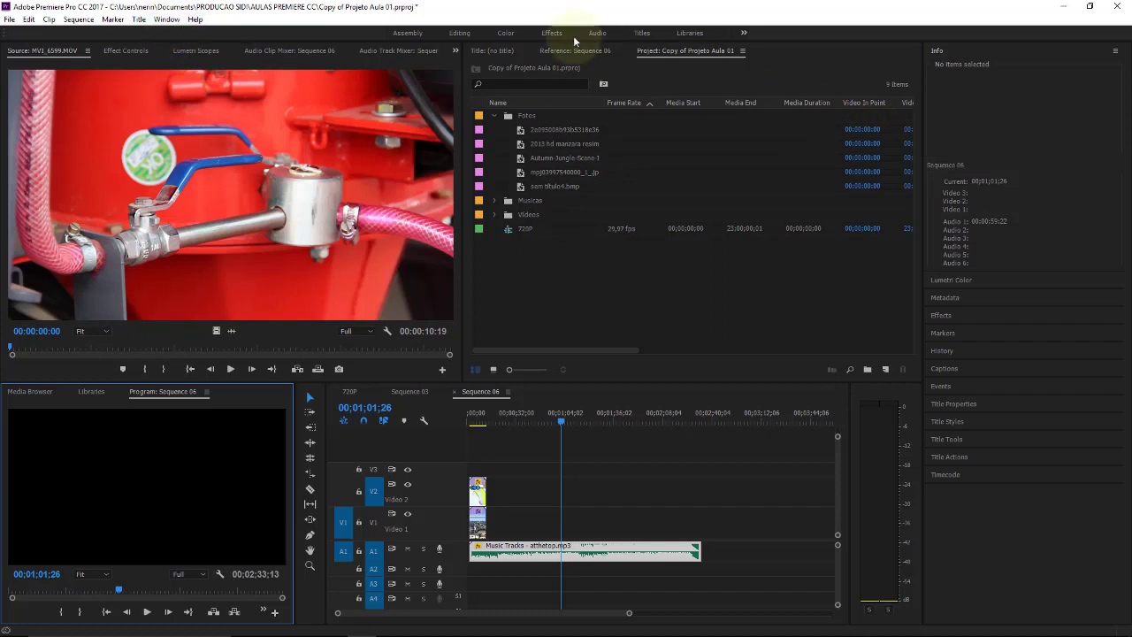
{"action": "left_click", "coordinate": [167, 19]}
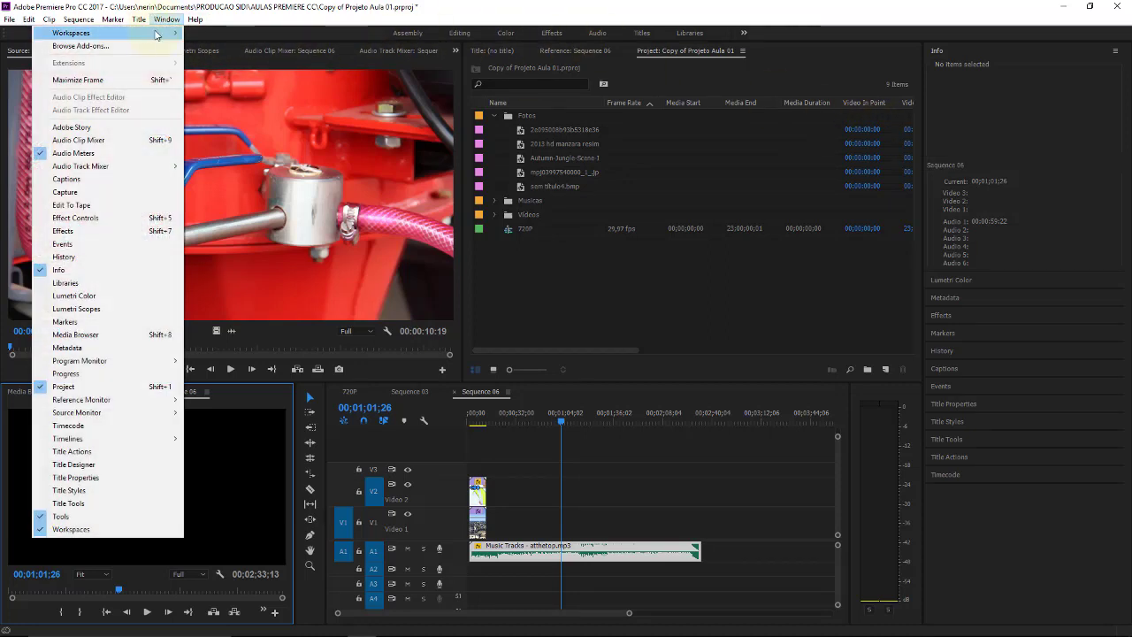
Save the current panel arrangement as a new workspace named 'Sidi'
{"action": "mouse_move", "coordinate": [156, 35]}
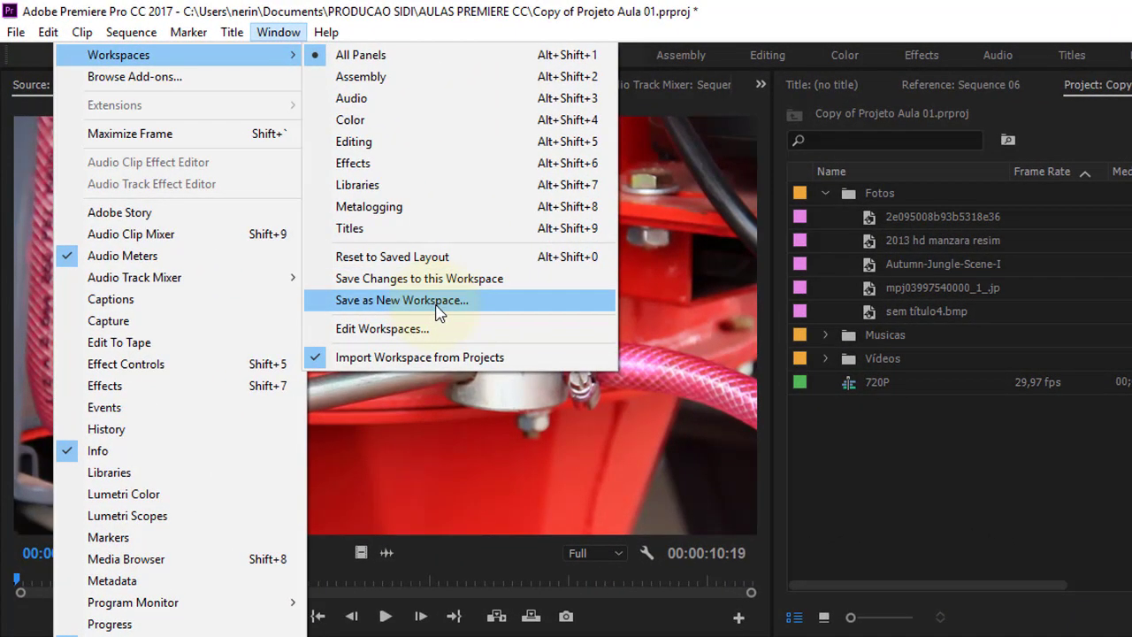
{"action": "left_click", "coordinate": [438, 303]}
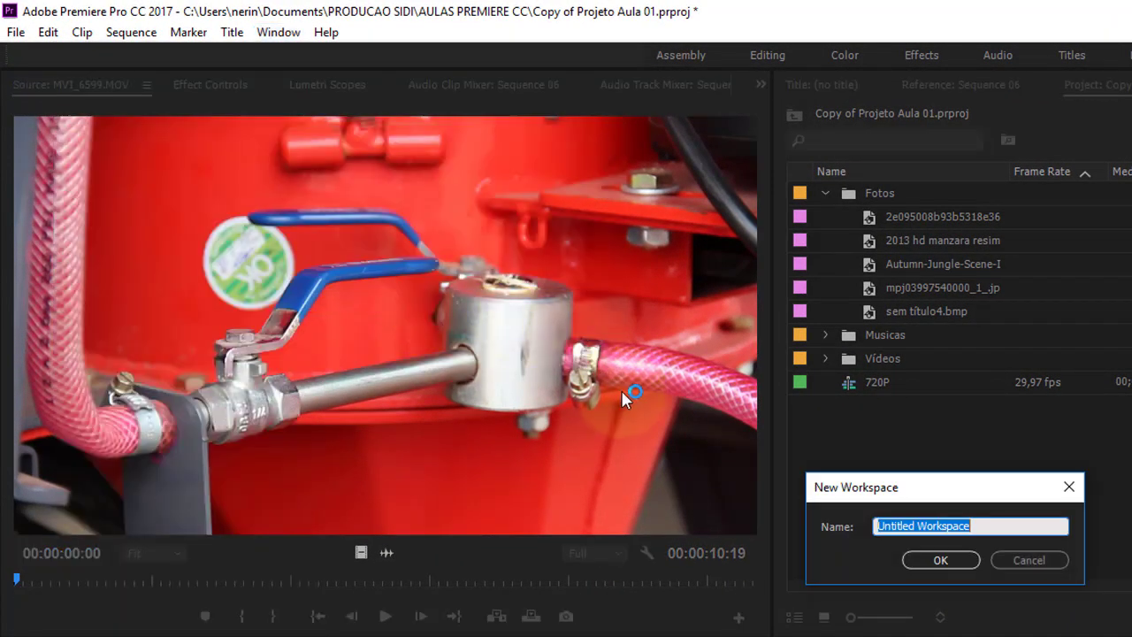
{"action": "type", "text": "di"}
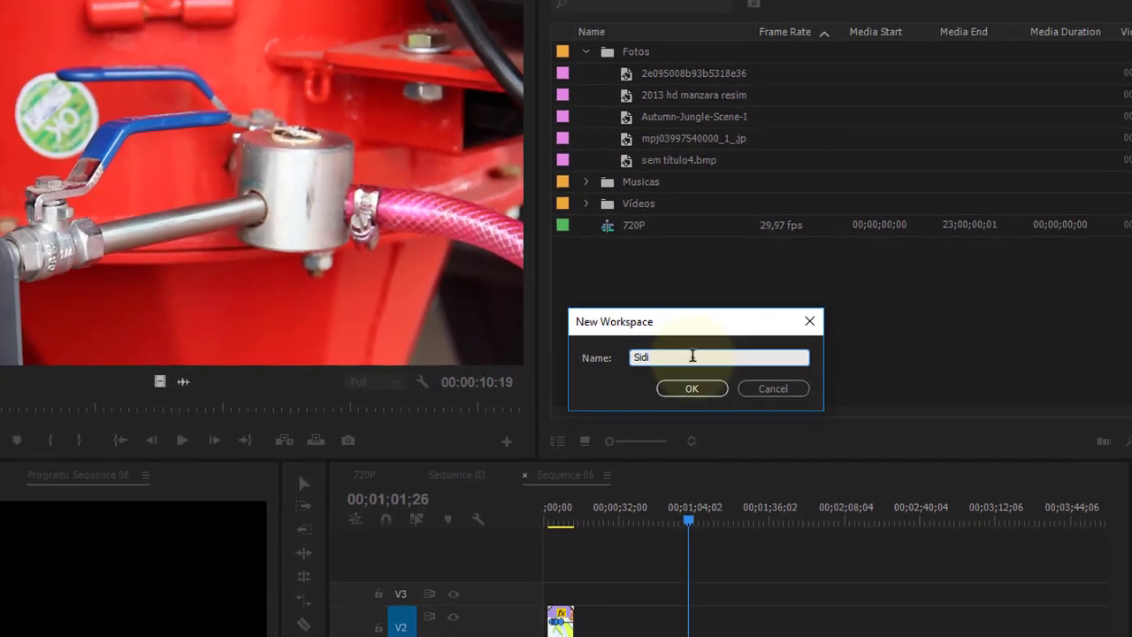
{"action": "left_click", "coordinate": [692, 388]}
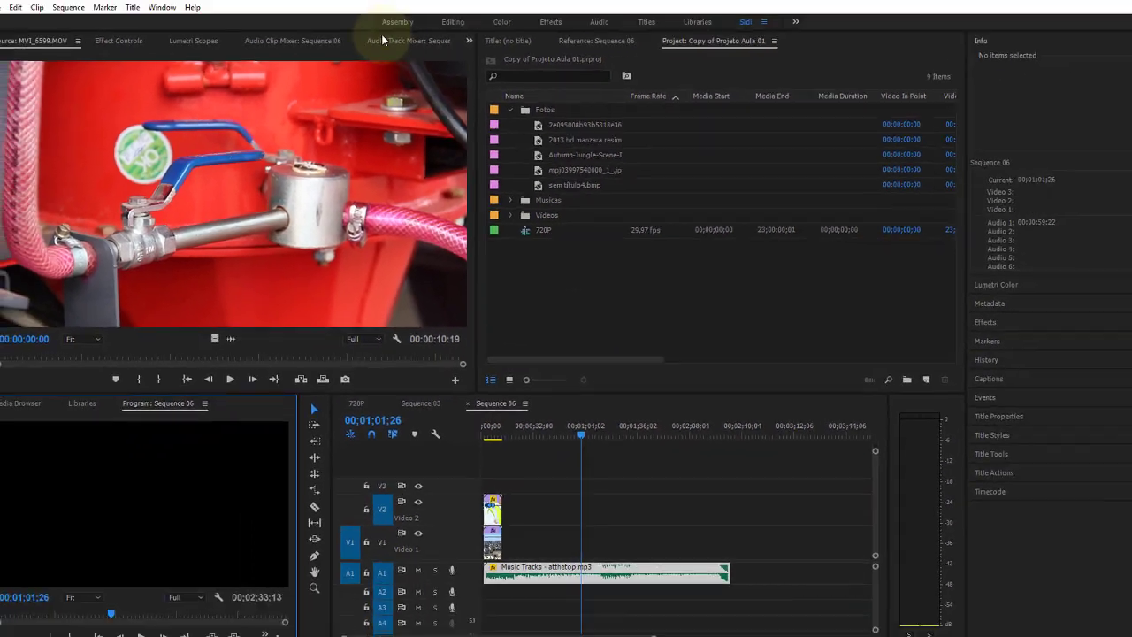
Try the Editing workspace, return to Sidi, park the playhead at 00;00;07;20, and show the Project panel
{"action": "left_click", "coordinate": [447, 35]}
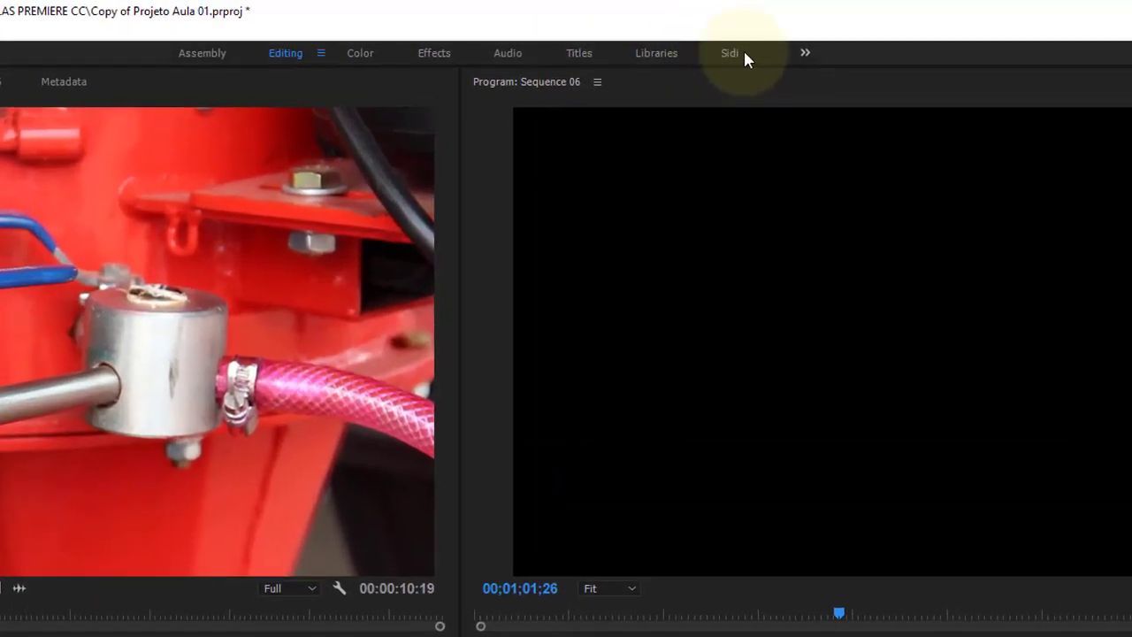
{"action": "left_click", "coordinate": [730, 53]}
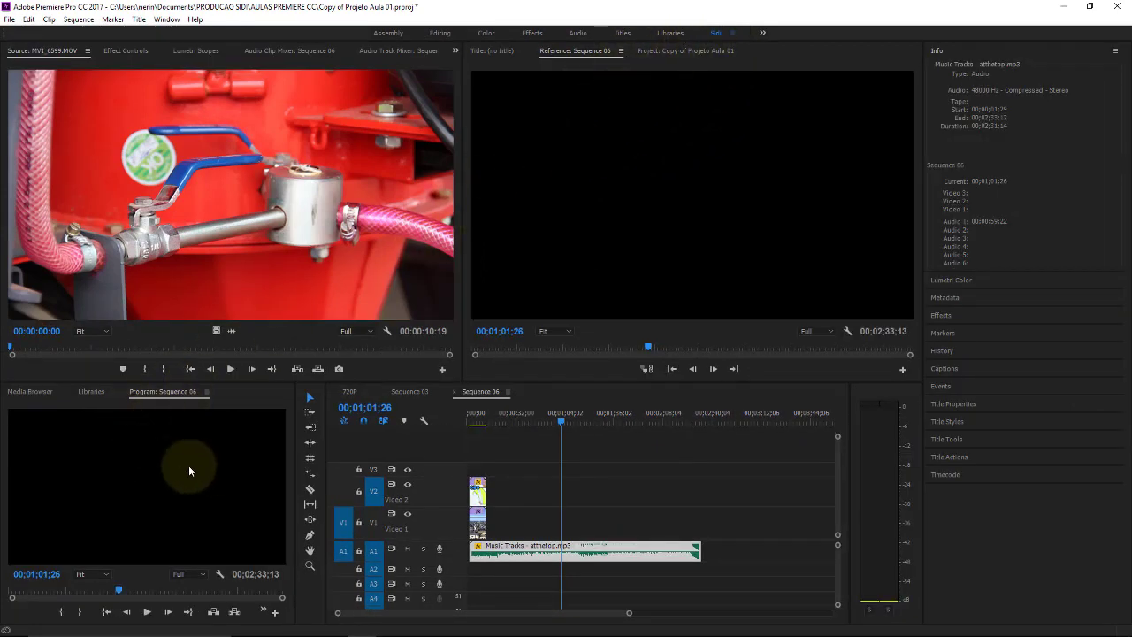
{"action": "left_click", "coordinate": [475, 416]}
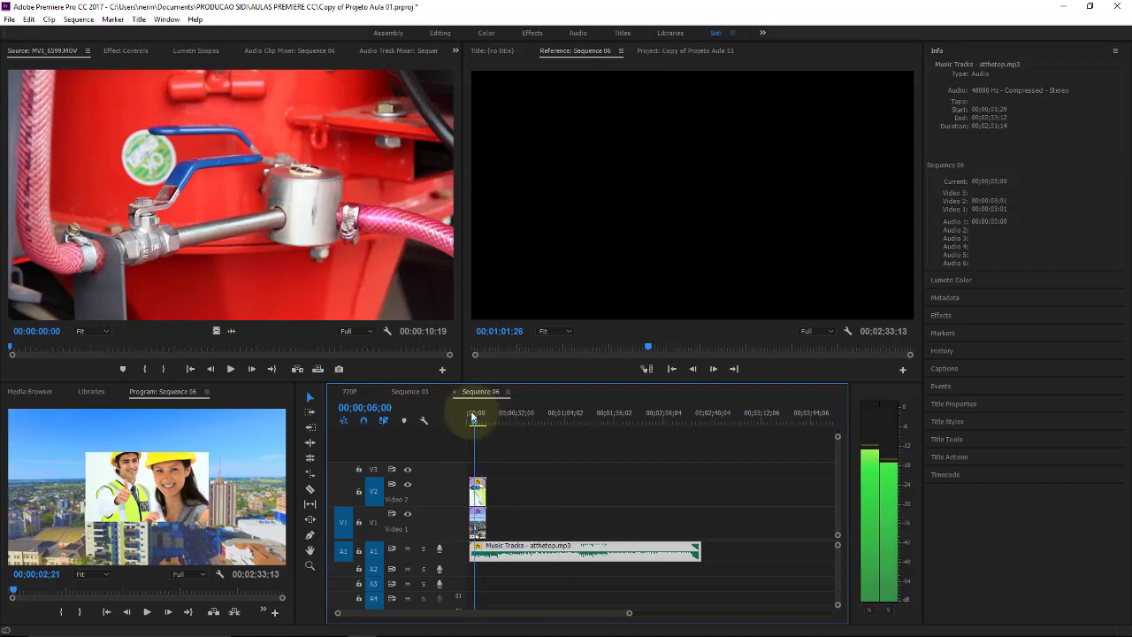
{"action": "left_click_drag", "start_coordinate": [476, 415], "coordinate": [479, 416]}
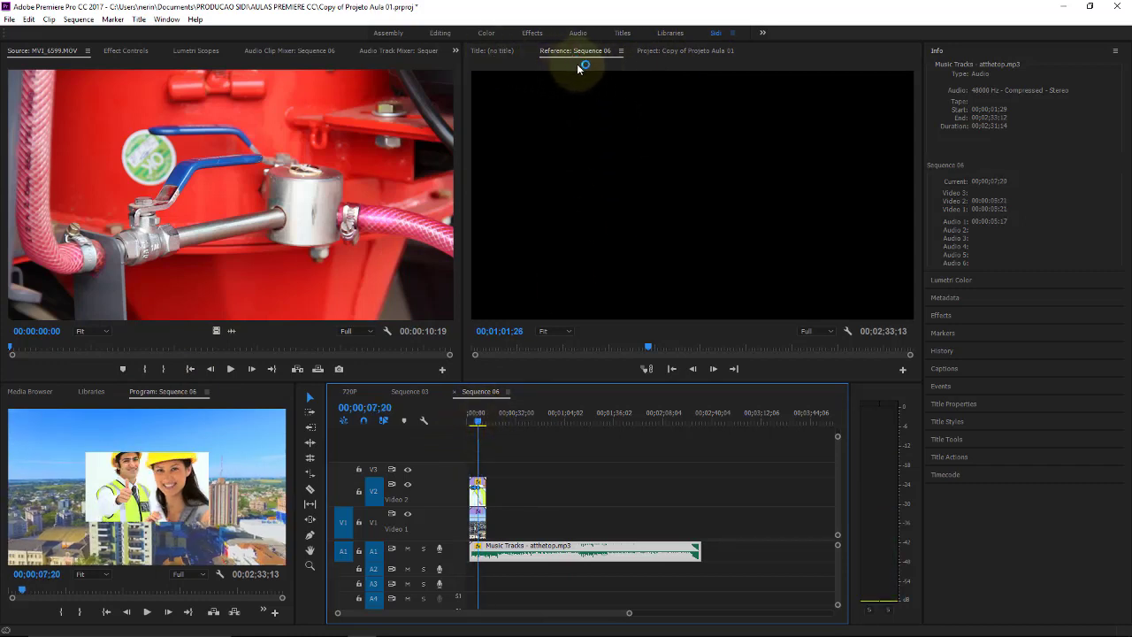
{"action": "left_click", "coordinate": [656, 51]}
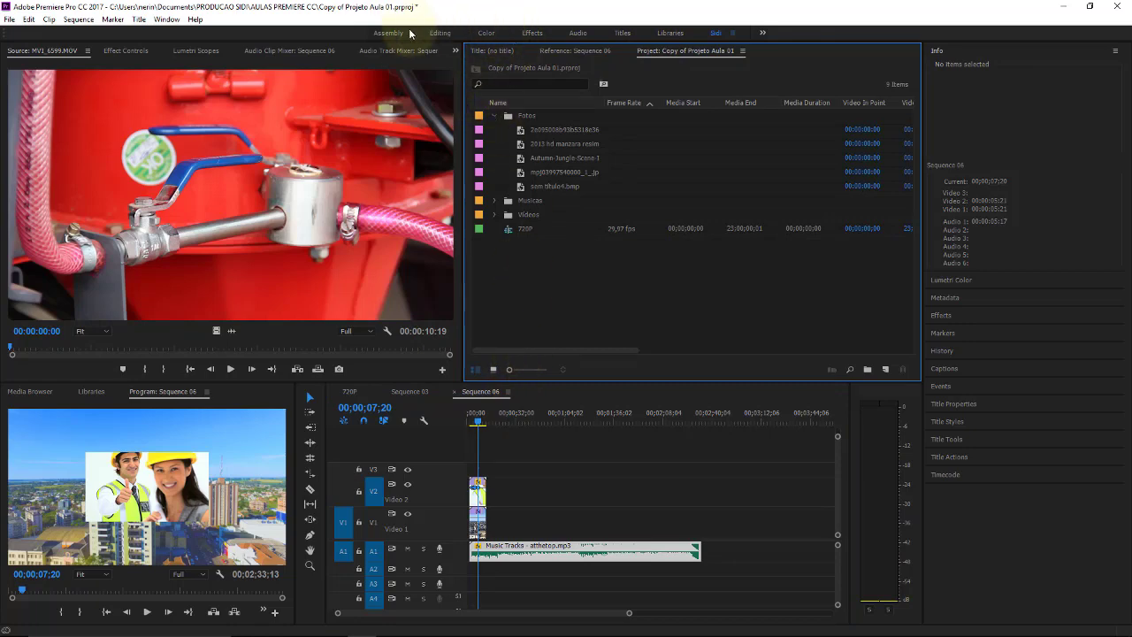
Open the Window menu's Workspaces submenu to reach Edit Workspaces
{"action": "left_click", "coordinate": [166, 20]}
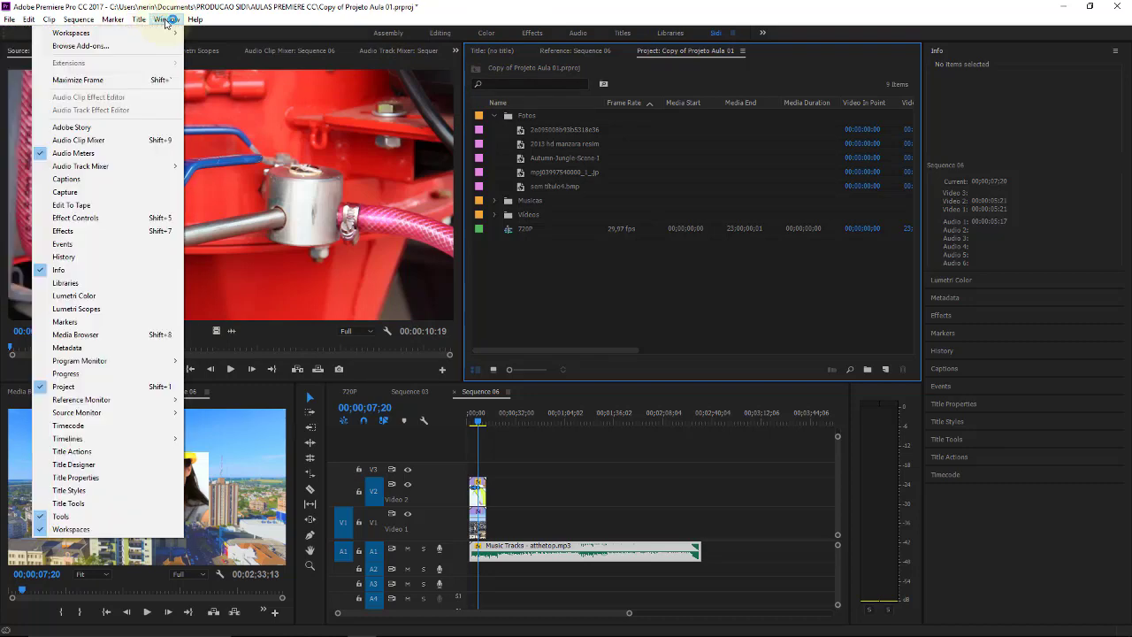
{"action": "mouse_move", "coordinate": [163, 33]}
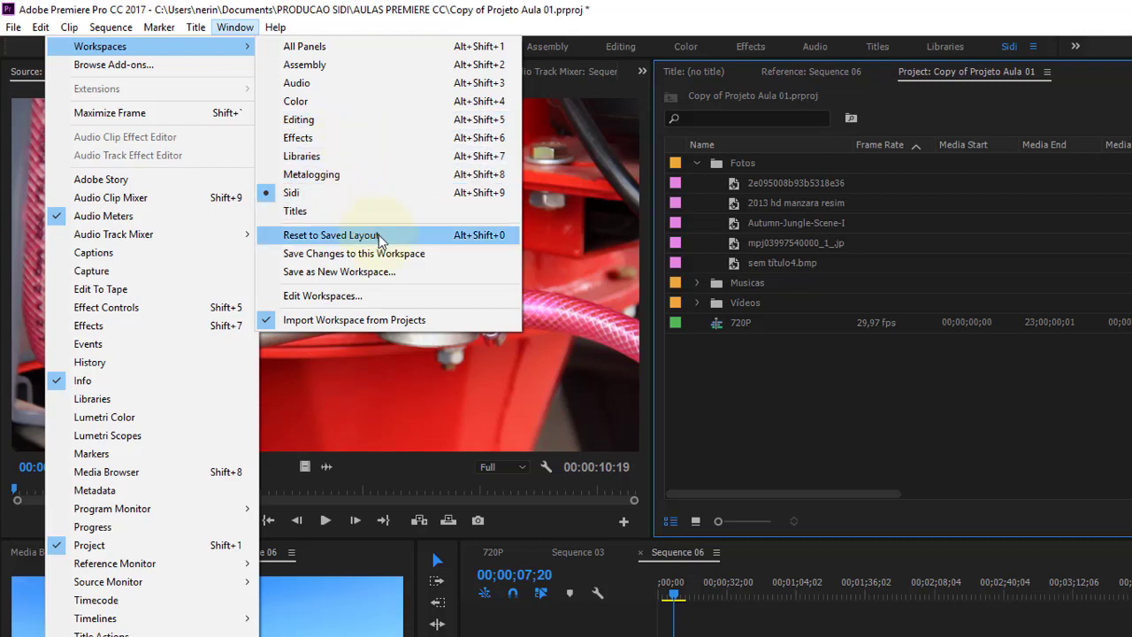
Delete the Sidi workspace in the Edit Workspaces dialog and confirm with OK
{"action": "left_click", "coordinate": [320, 296]}
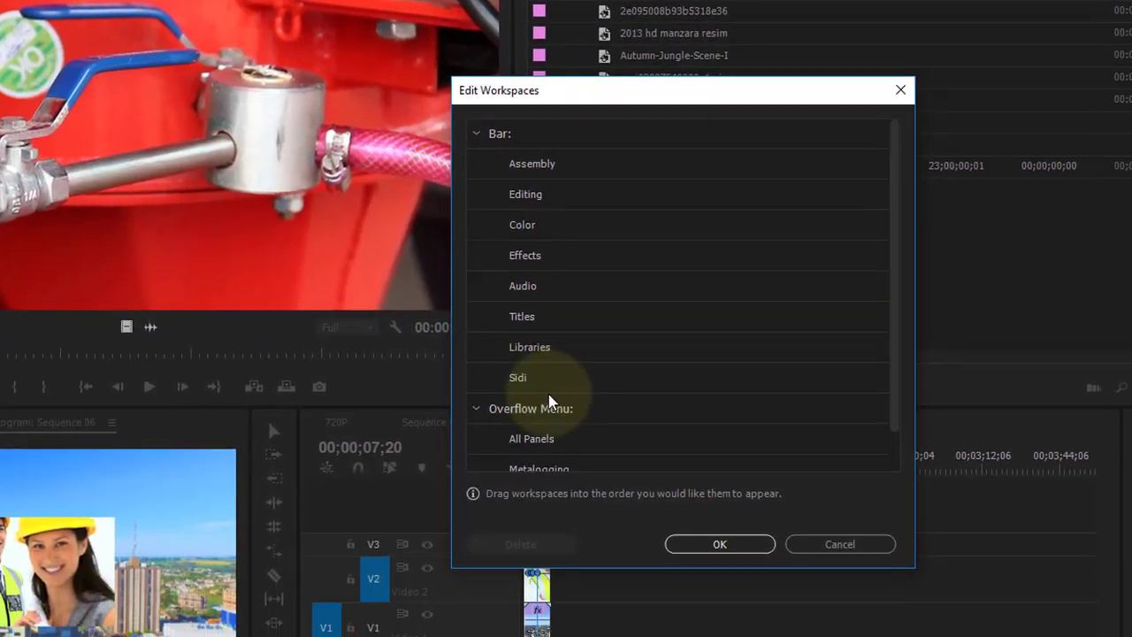
{"action": "left_click", "coordinate": [669, 520]}
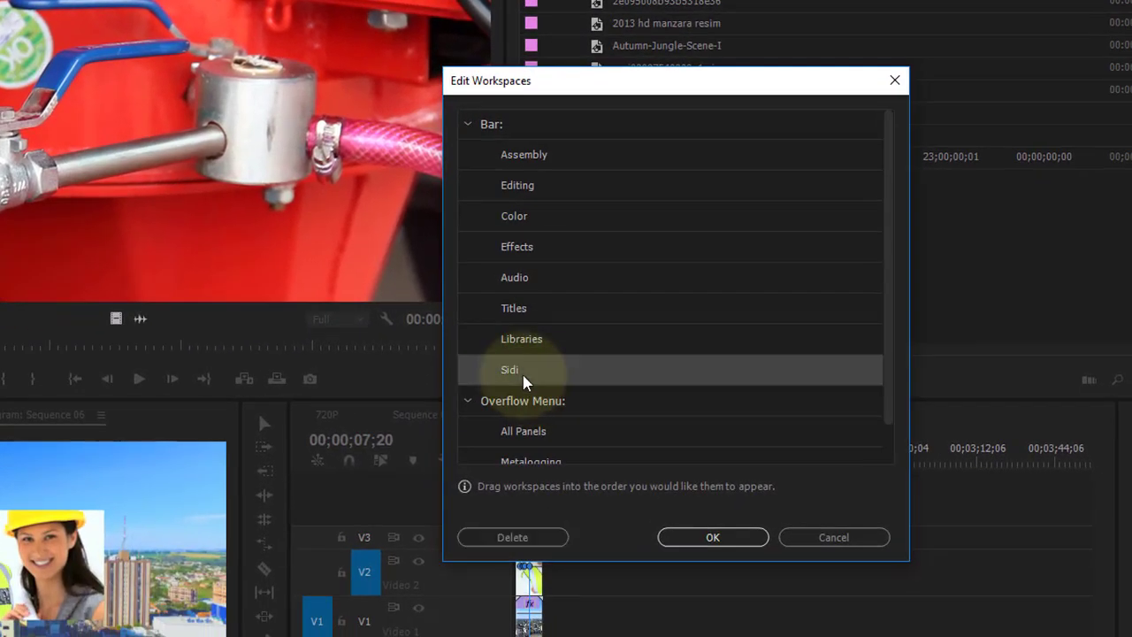
{"action": "left_click", "coordinate": [515, 537]}
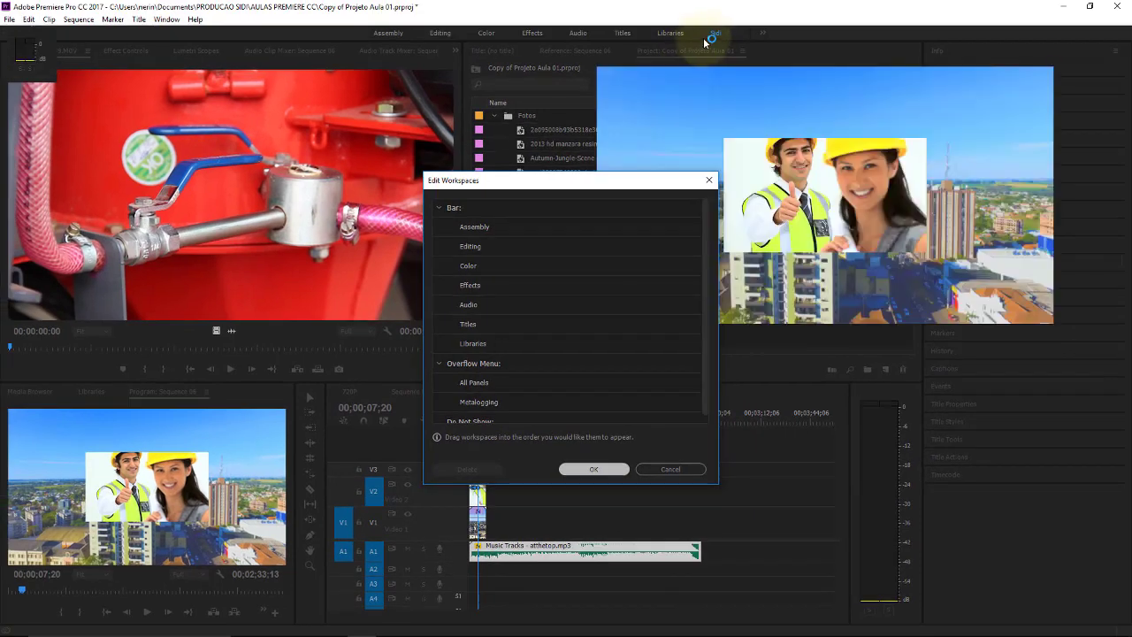
{"action": "left_click", "coordinate": [713, 537]}
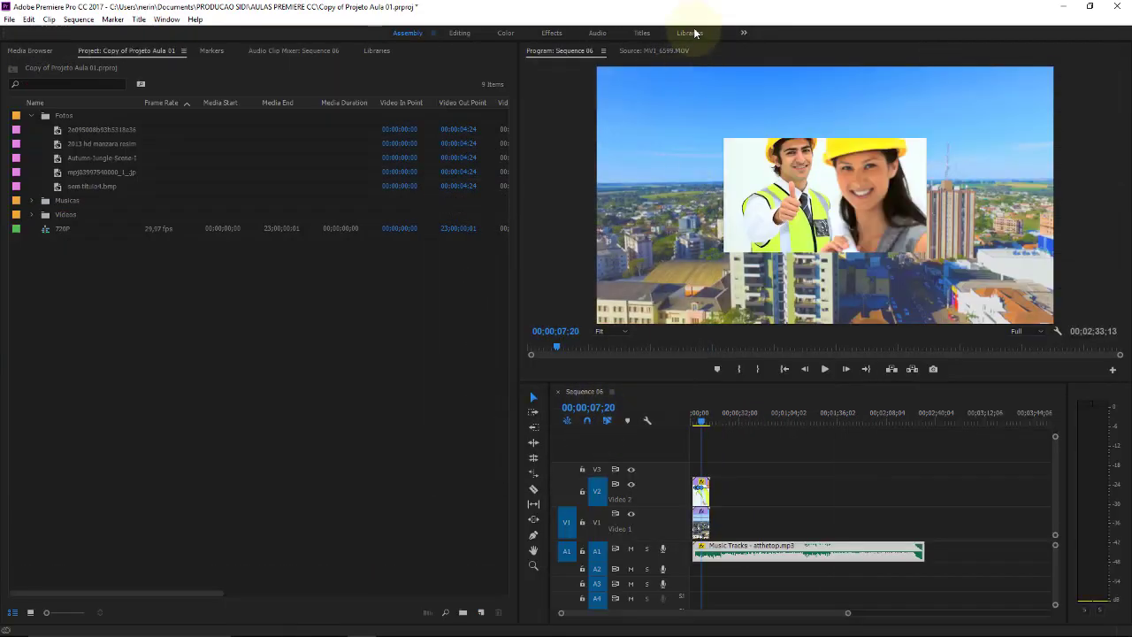